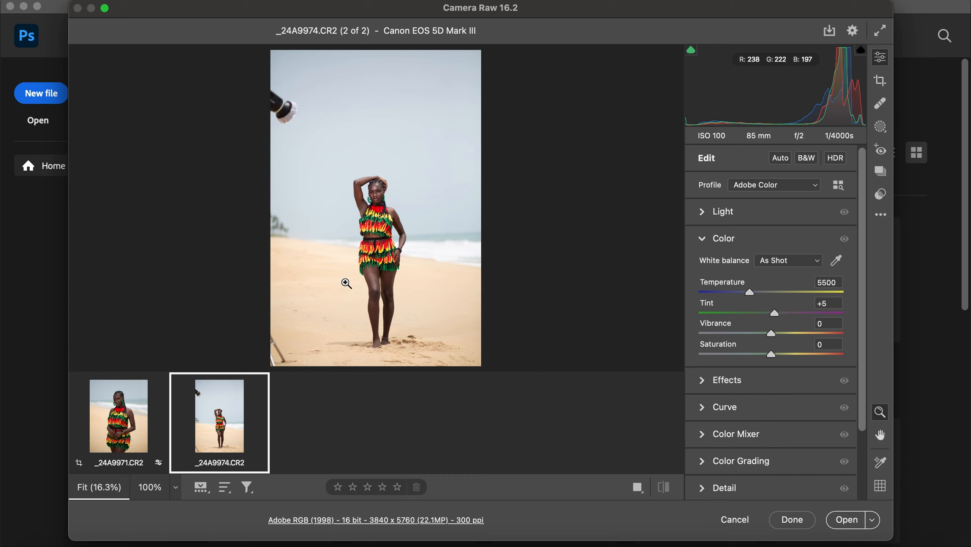
click(378, 348)
alt+click(428, 250)
click(880, 216)
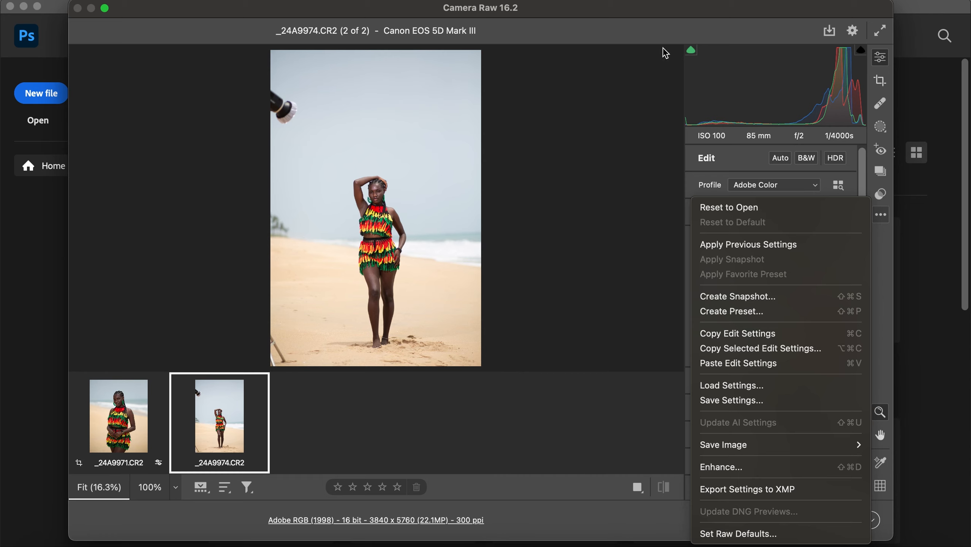
click(588, 13)
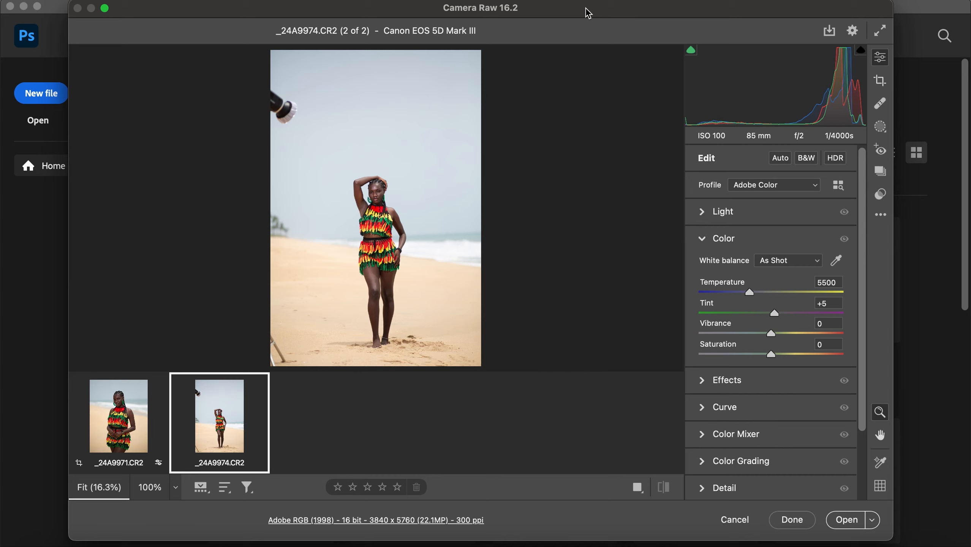
click(884, 216)
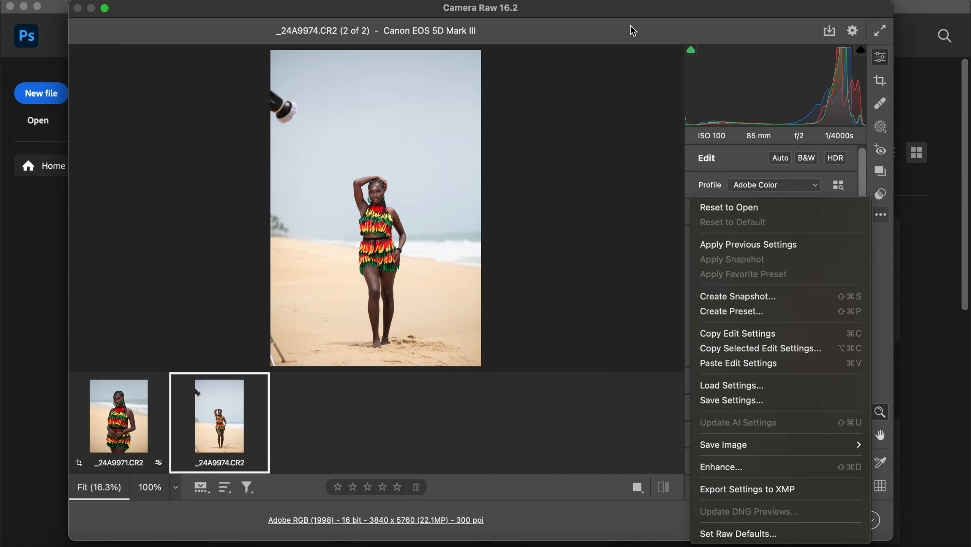
click(607, 15)
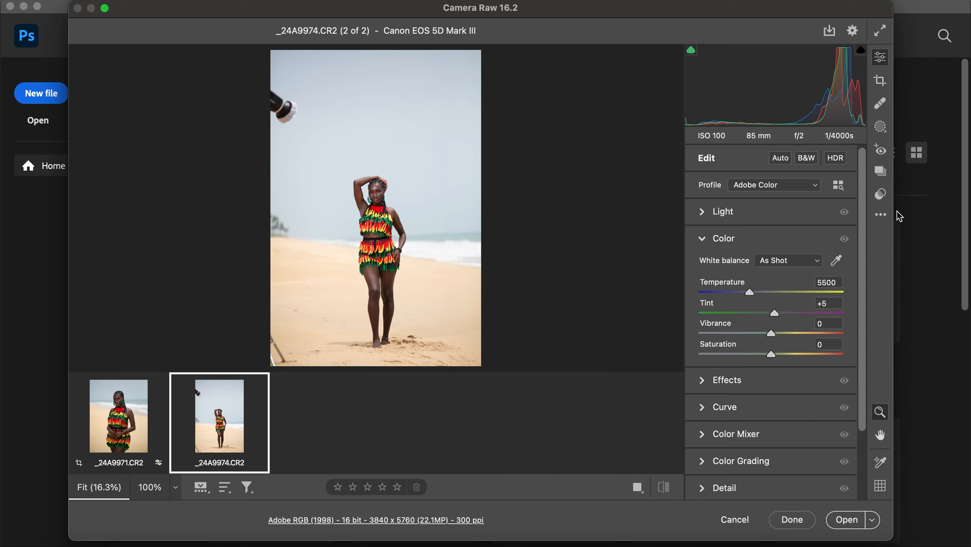
Step: Try to import the Independence beach.xmp preset from the Desktop with Import Profiles & Presets
click(881, 195)
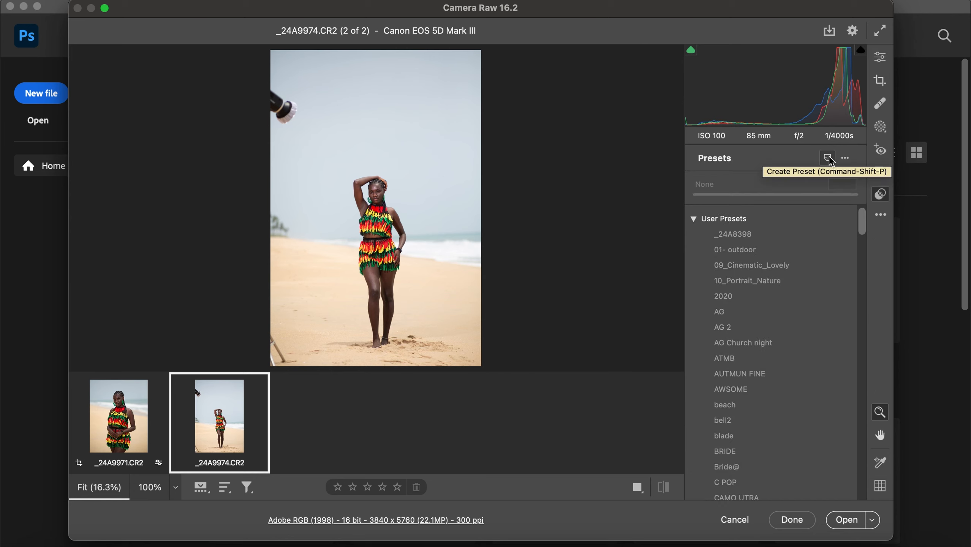
click(846, 161)
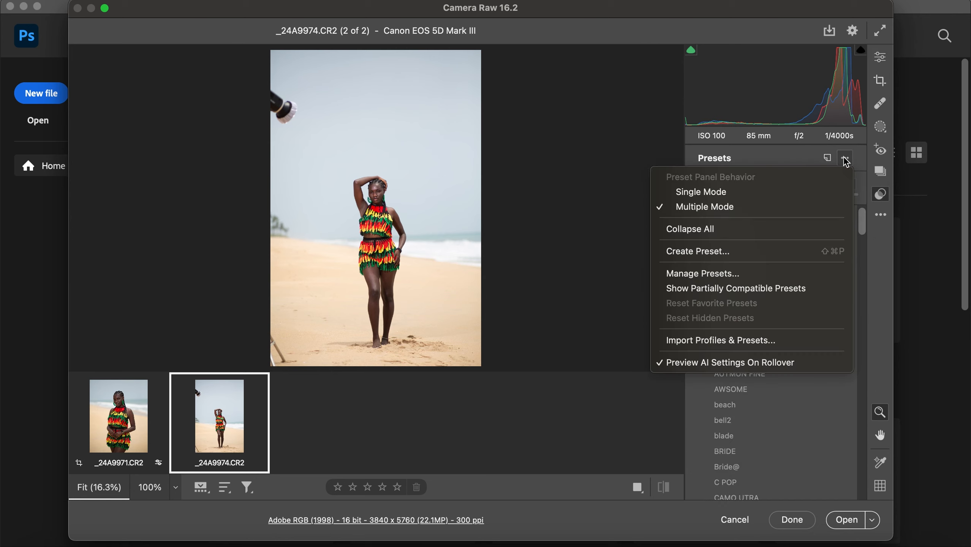
click(845, 161)
click(846, 161)
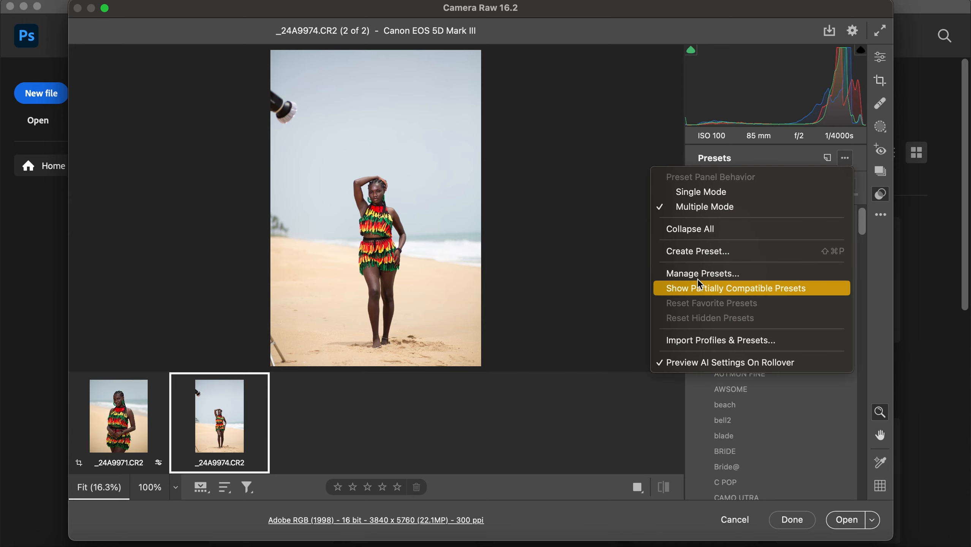
click(719, 344)
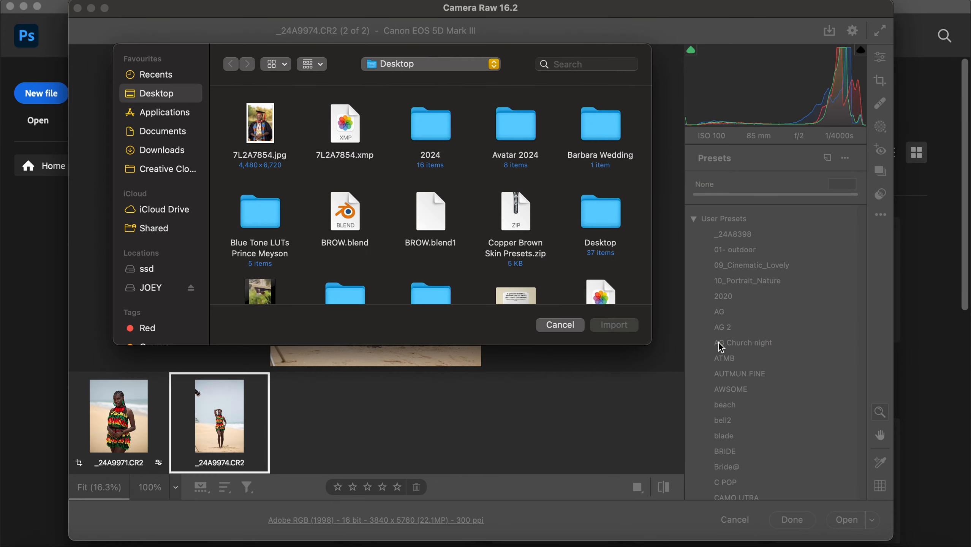
scroll(531, 264, down, 5)
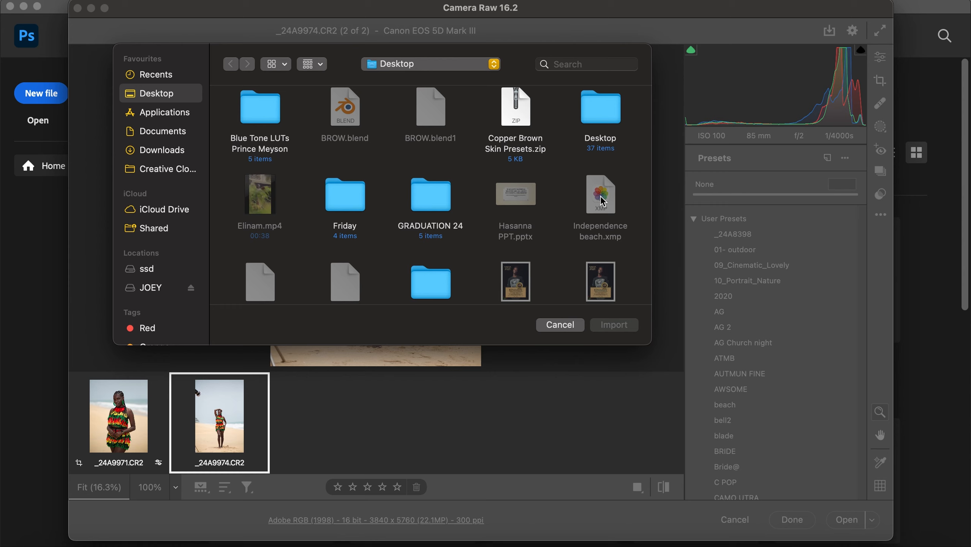
click(599, 115)
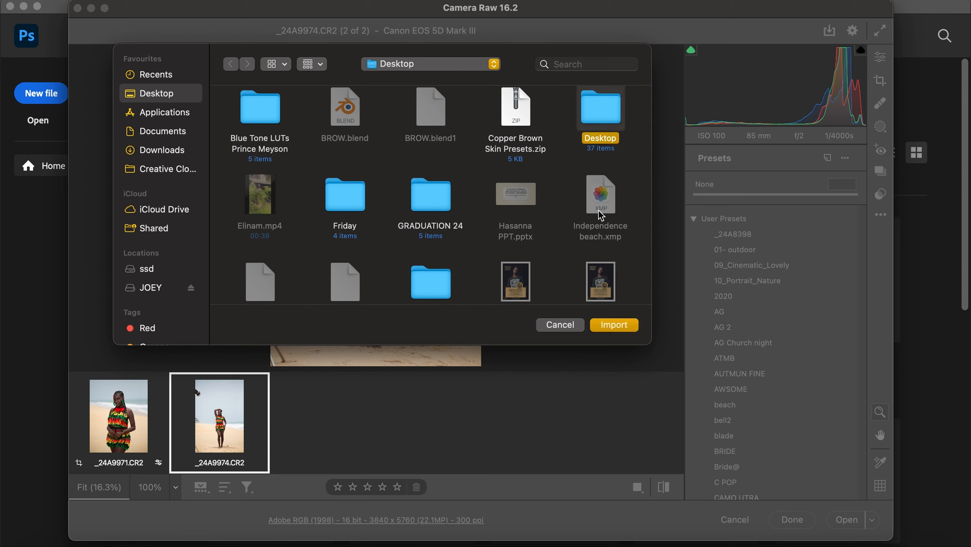
click(546, 246)
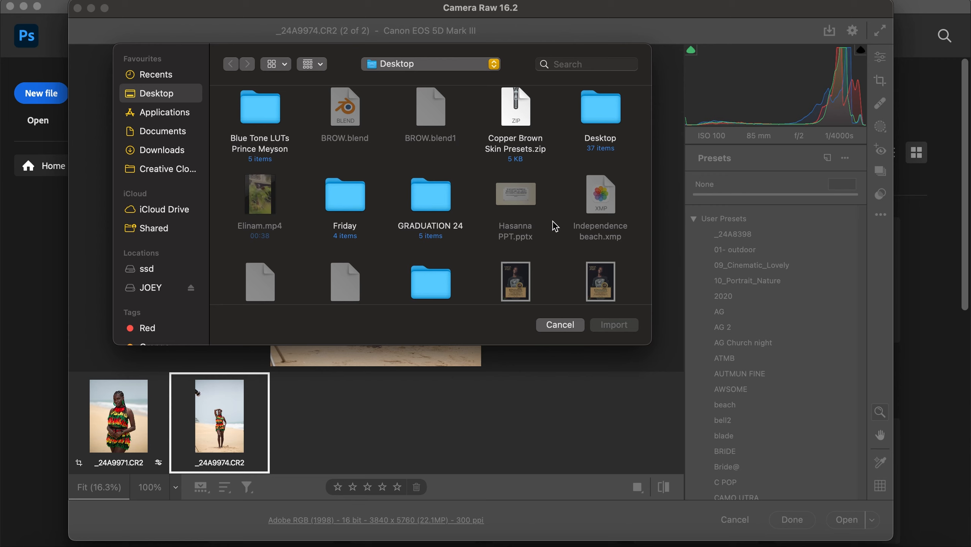
click(561, 325)
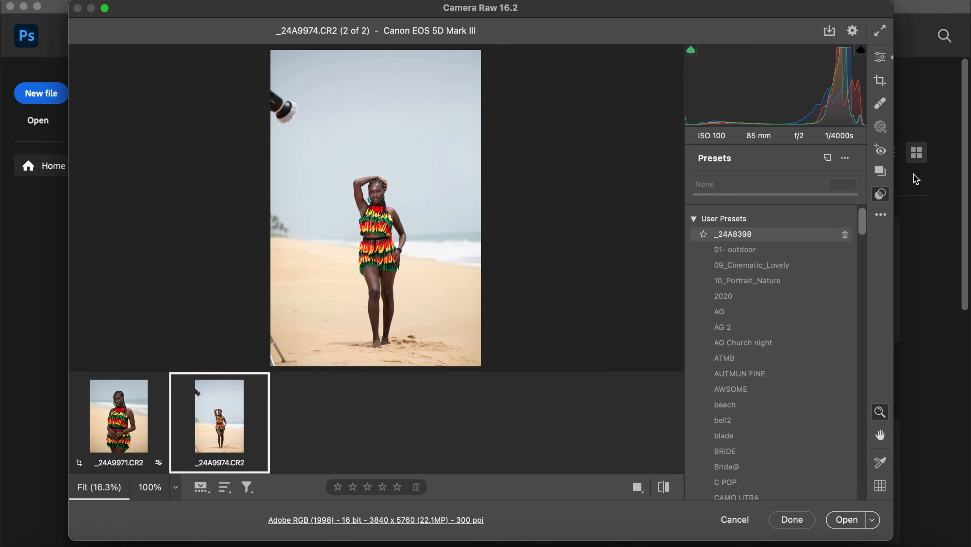
Step: Load the settings file Independence beach.xmp from the Desktop onto photo _24A9974.CR2
click(882, 220)
click(737, 382)
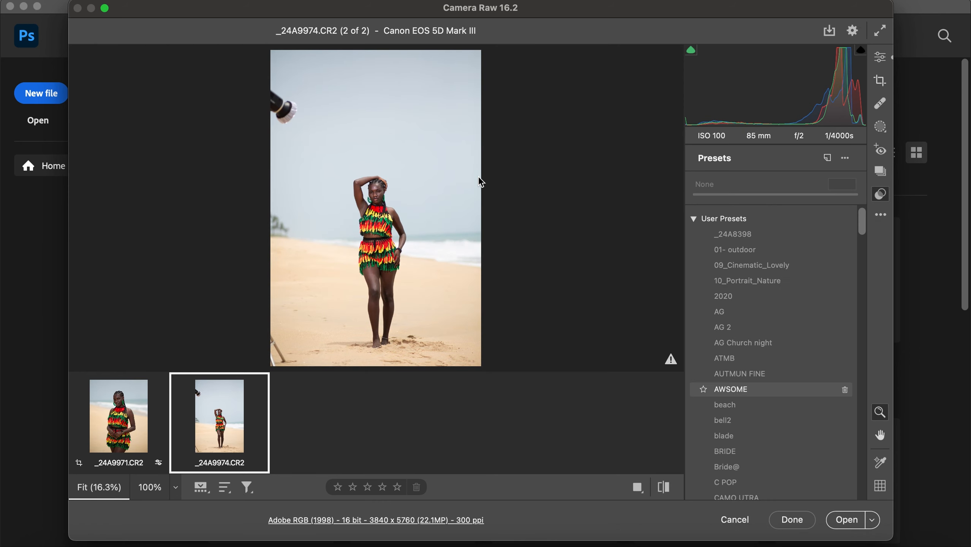
scroll(590, 263, down, 3)
click(600, 262)
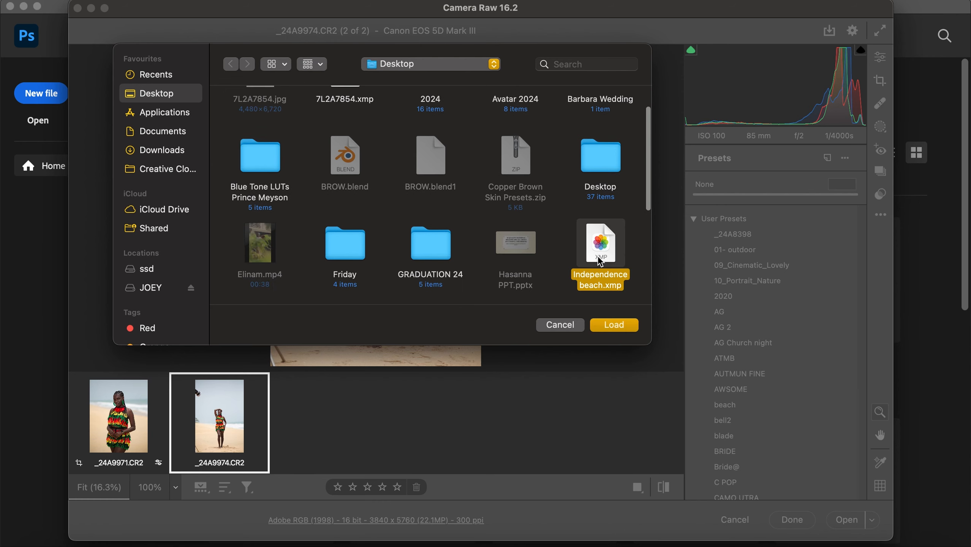
click(613, 326)
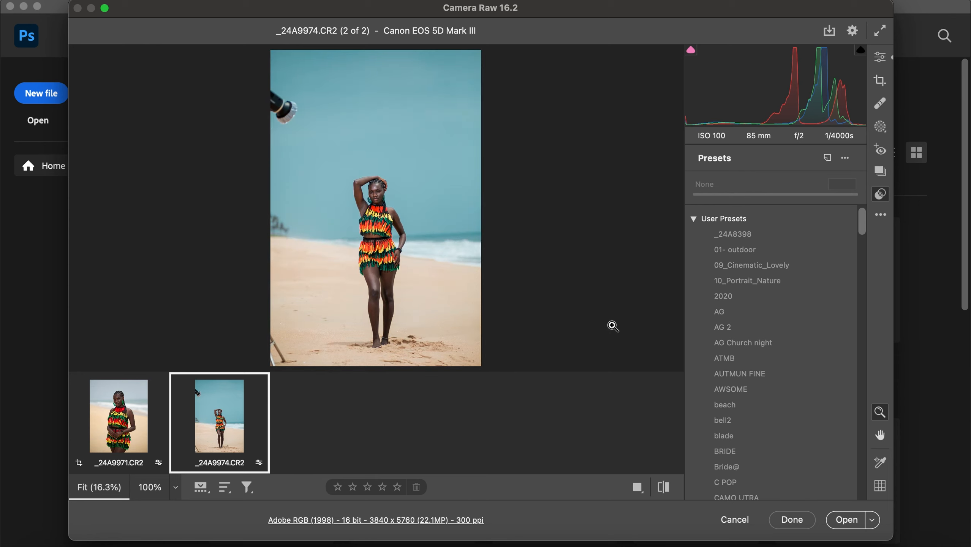
Step: Compare photo _24A9974.CR2 with its default settings and with the loaded settings
click(879, 81)
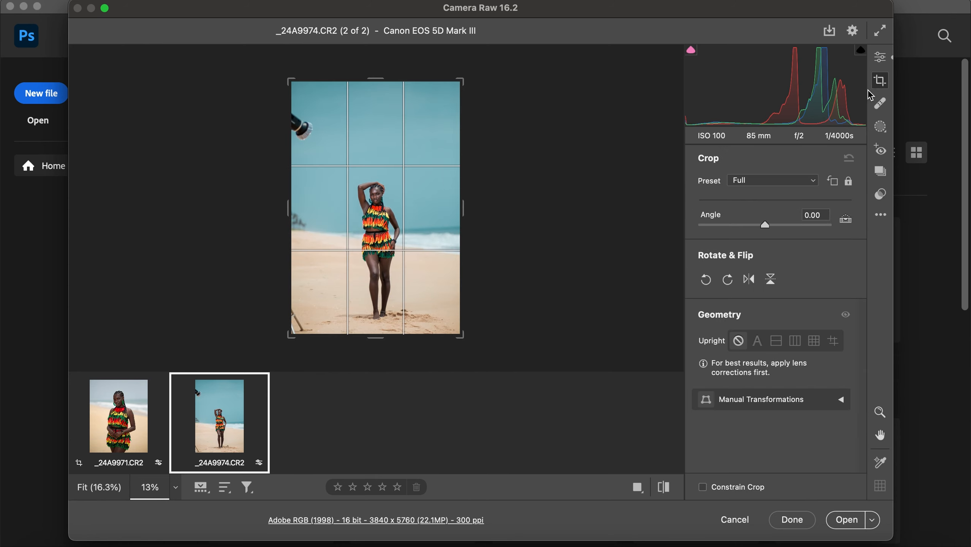
click(664, 492)
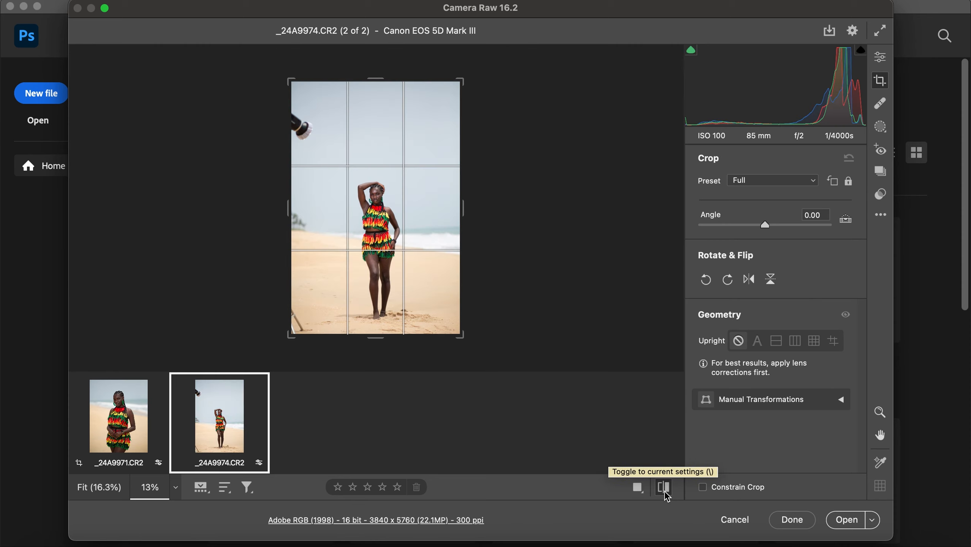
click(664, 488)
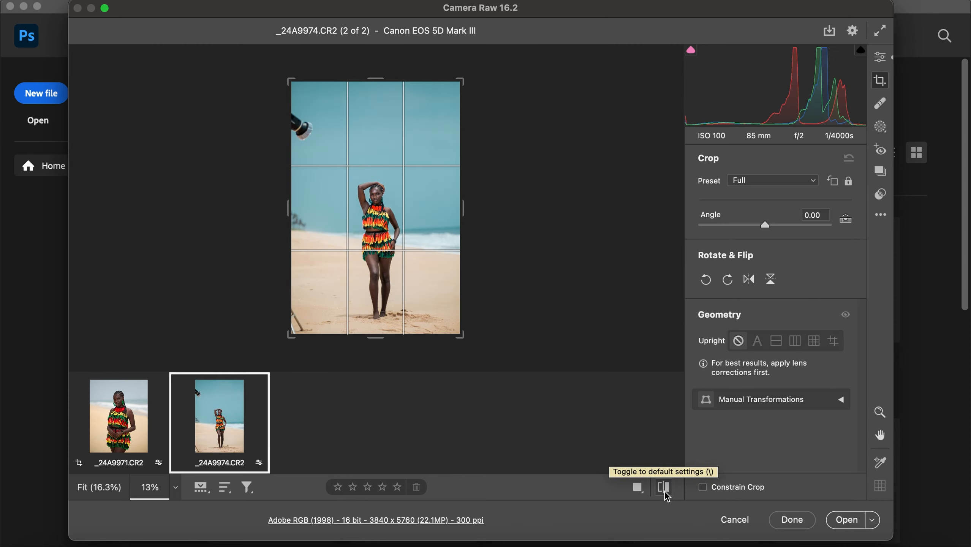
click(664, 491)
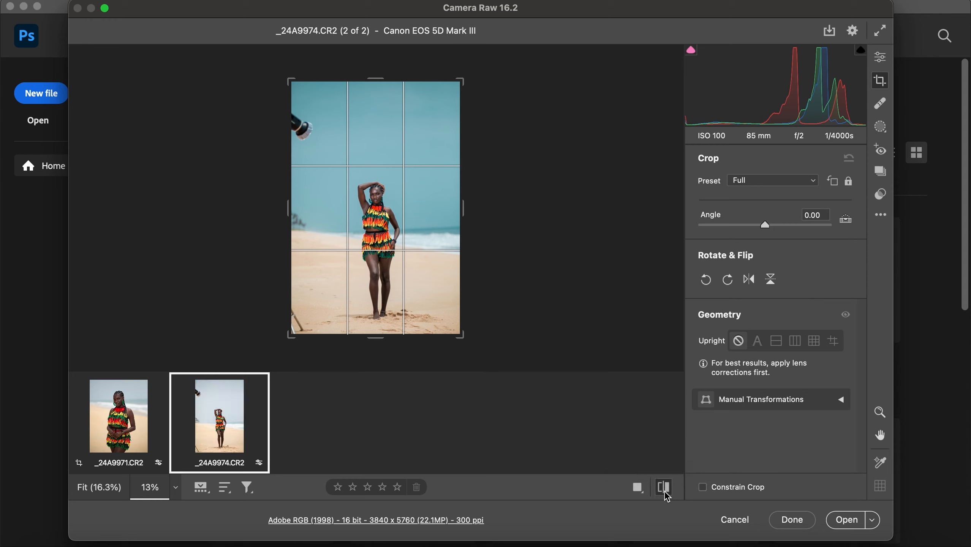
click(664, 491)
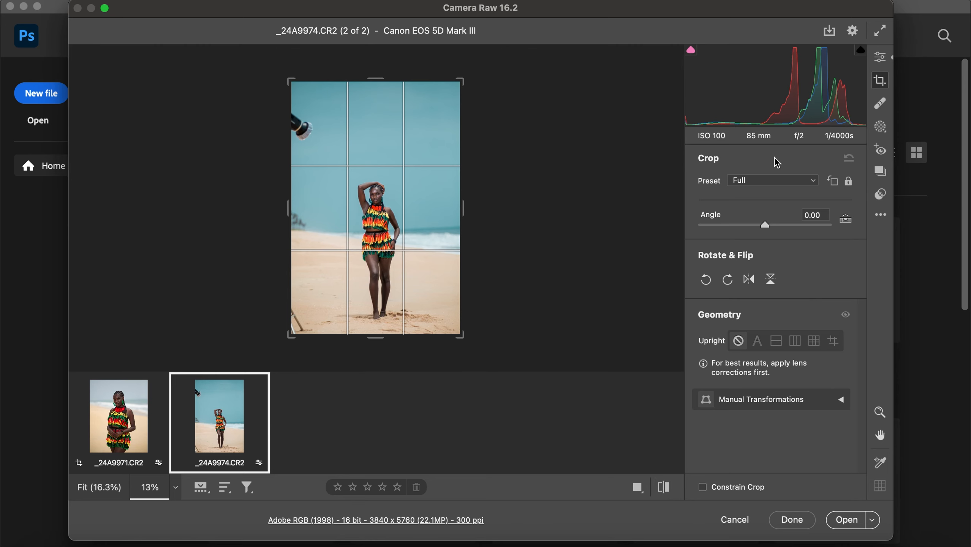
Step: Change the profile of photo _24A9974.CR2 to Adobe Landscape
click(879, 58)
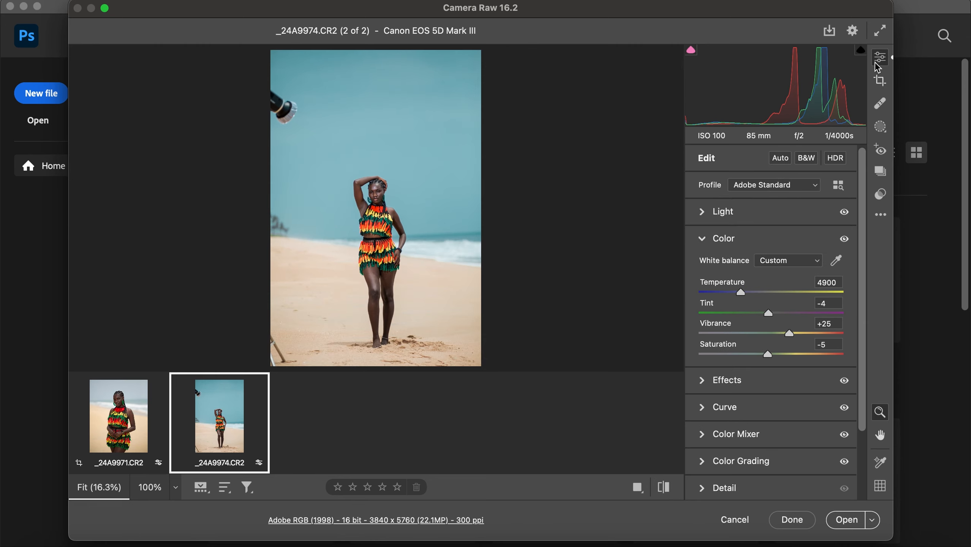
click(749, 239)
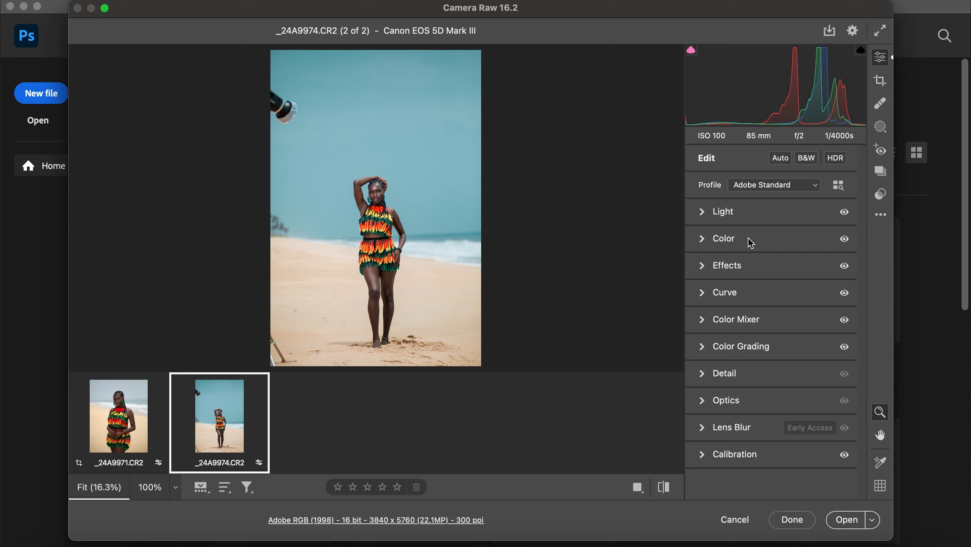
click(754, 189)
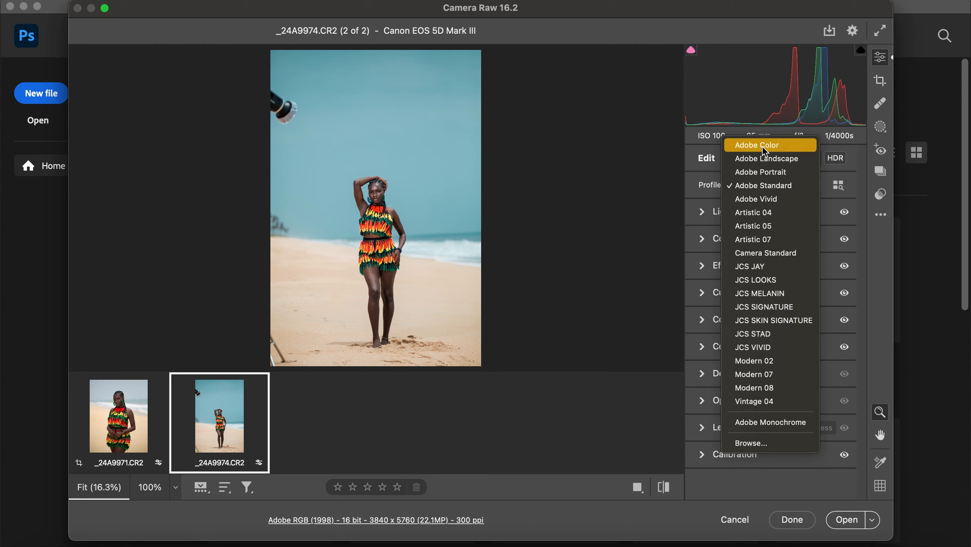
click(766, 158)
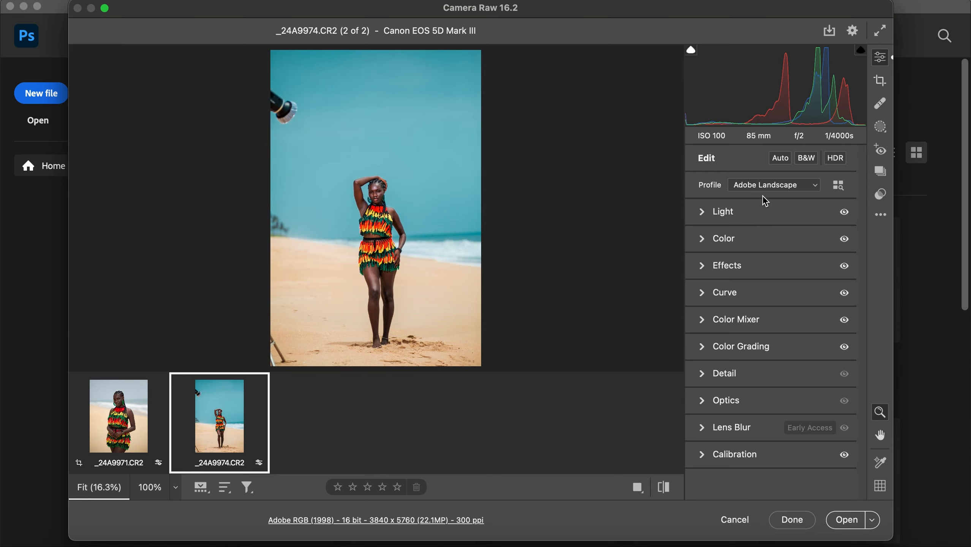
Step: Lower the photo's Saturation to -25 and check the model's face up close
click(732, 238)
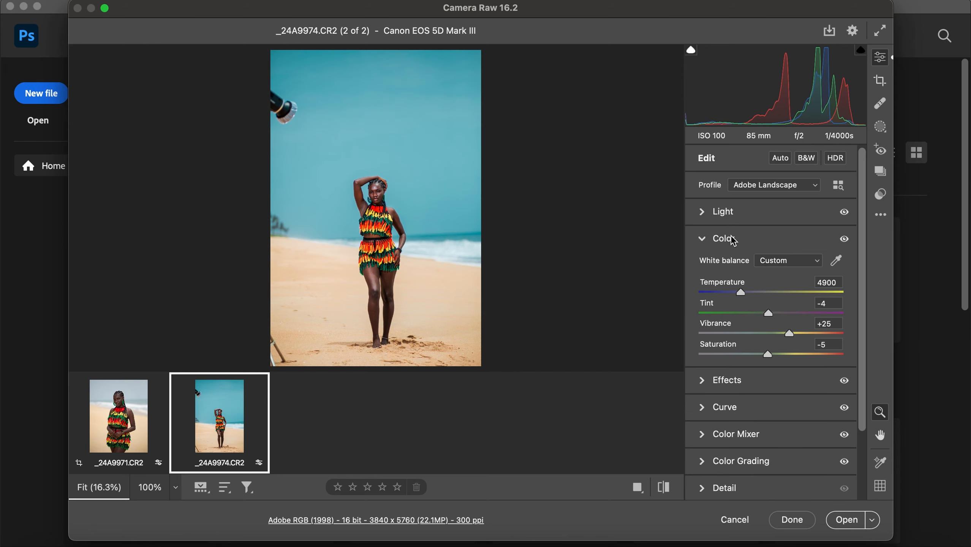
drag(771, 355, 754, 353)
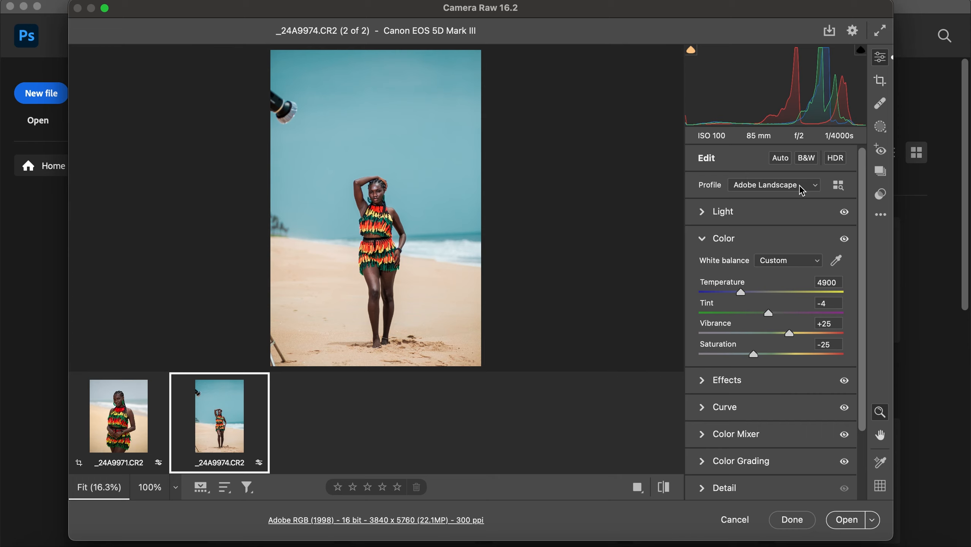
click(377, 189)
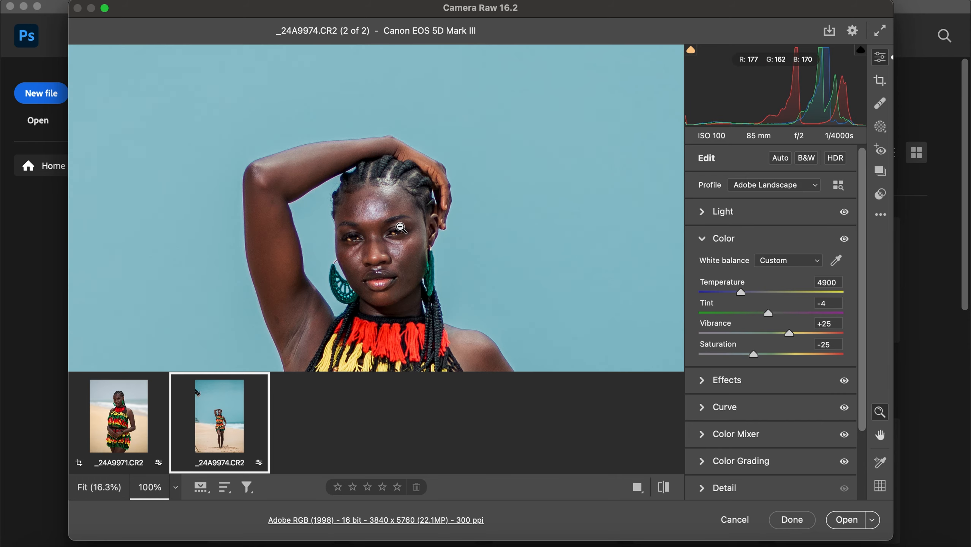
click(400, 227)
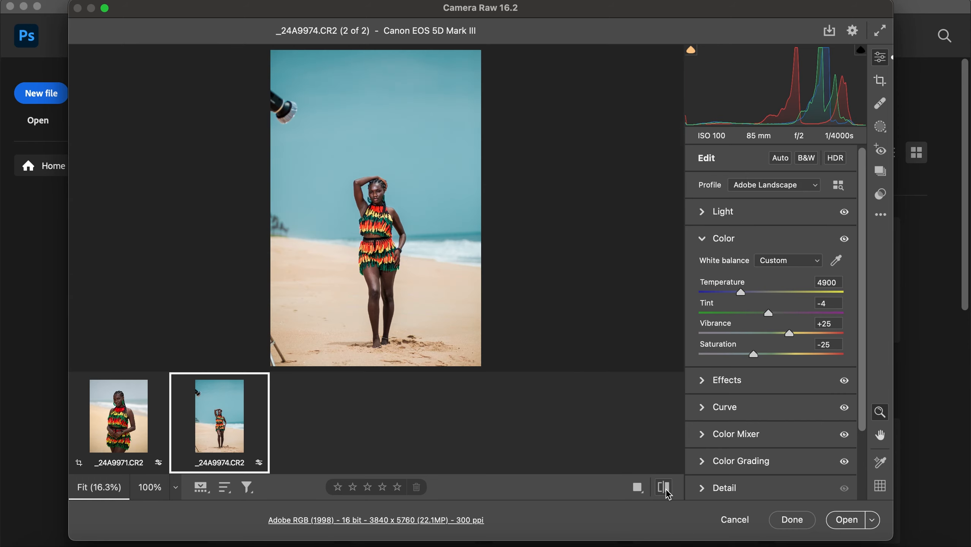
Step: Undo the Saturation and profile changes, and collapse the Color settings
key(shift+Up)
key(shift+Up)
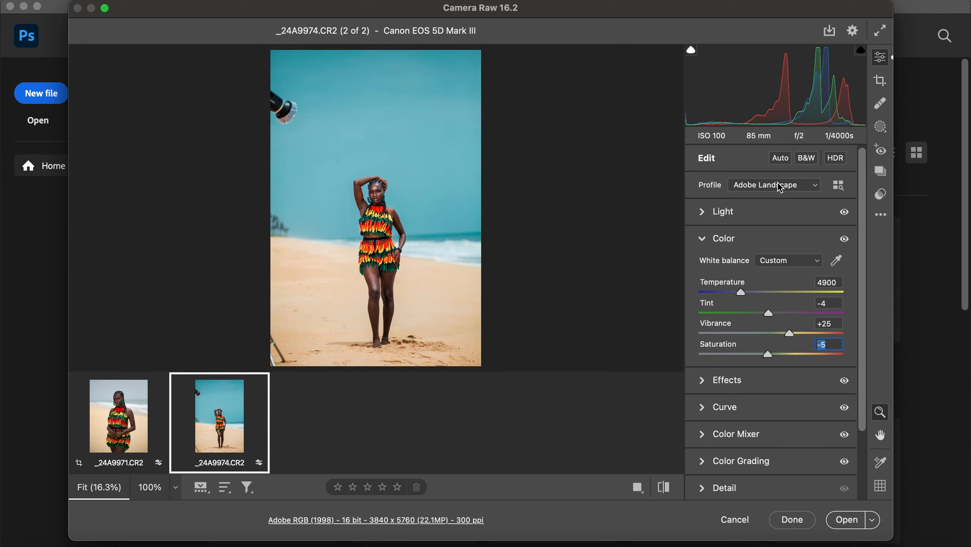
key(super+z)
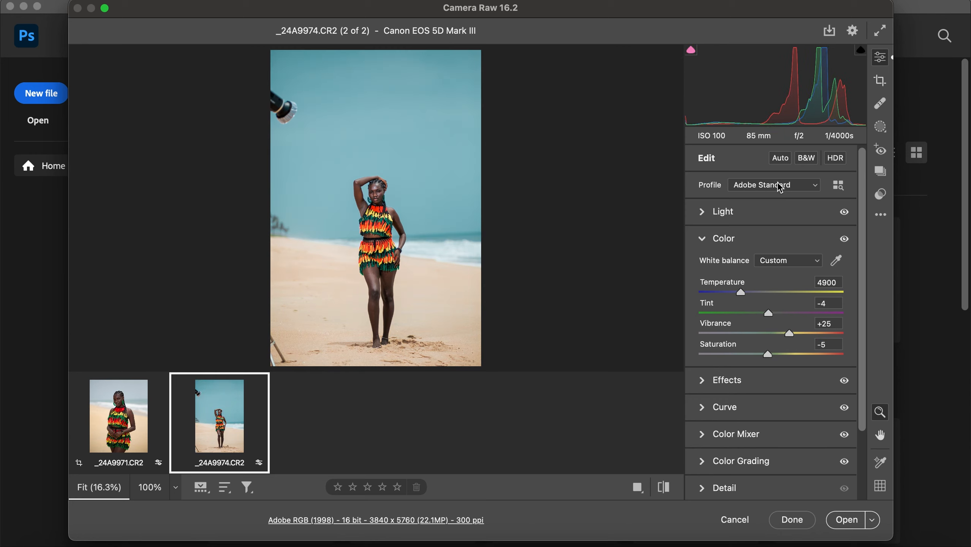
click(752, 244)
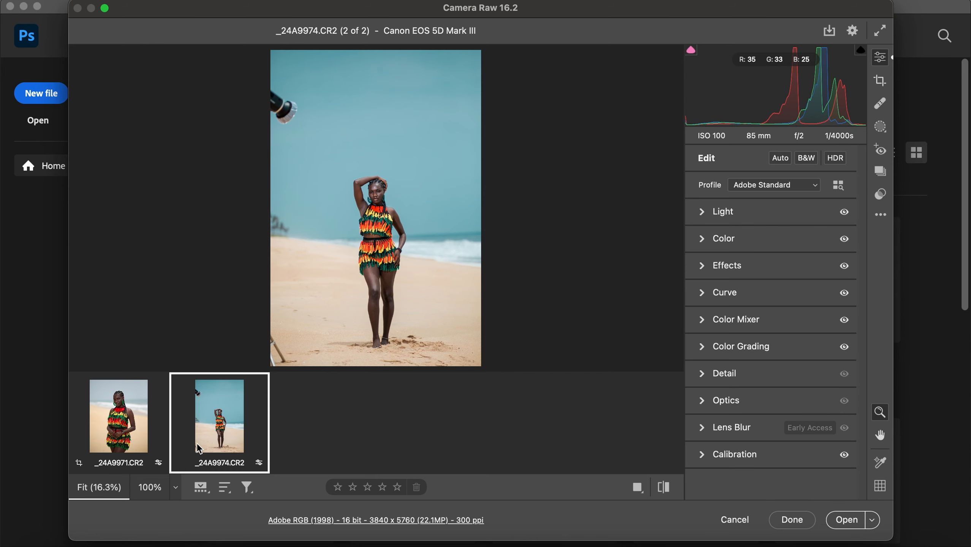
Step: Copy the edit settings of photo _24A9974.CR2 and paste them onto photo _24A9971.CR2
click(138, 435)
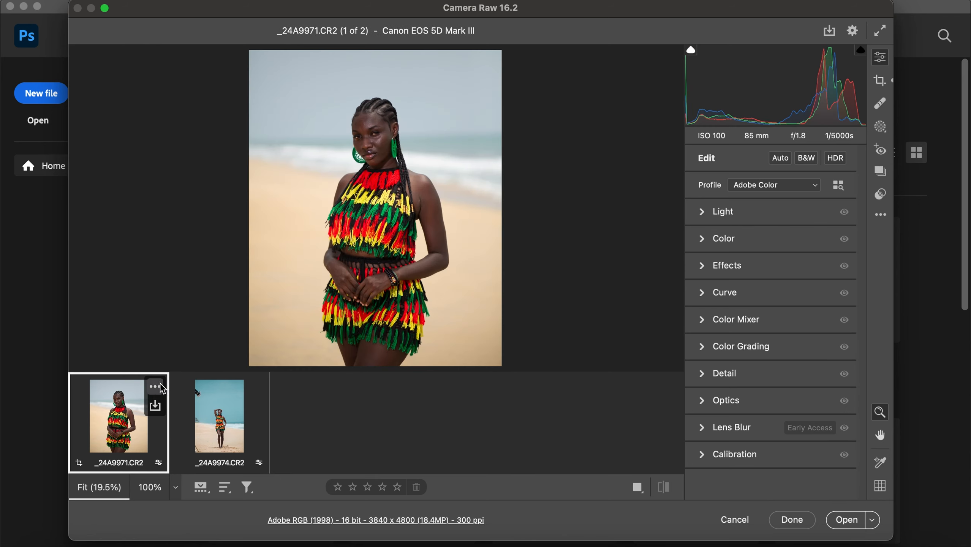
click(155, 387)
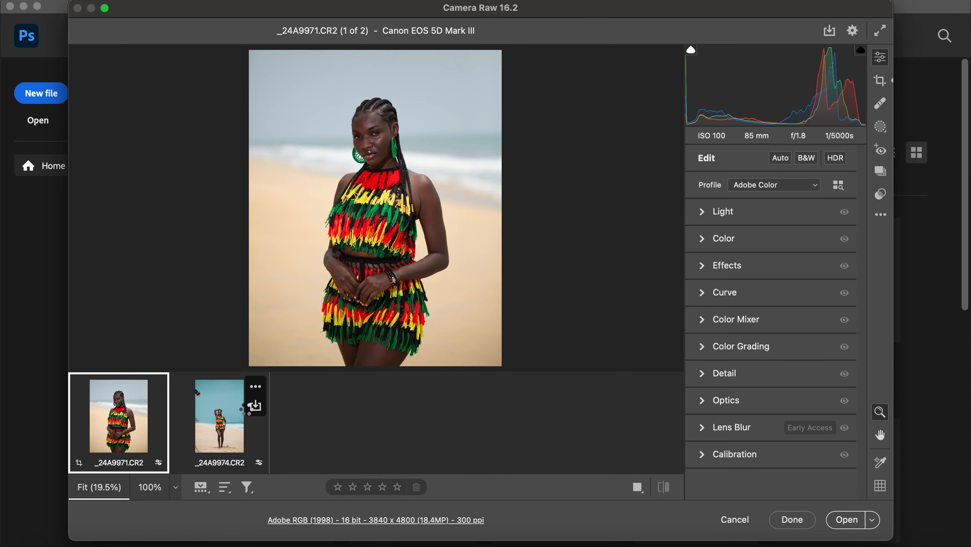
click(219, 415)
click(252, 386)
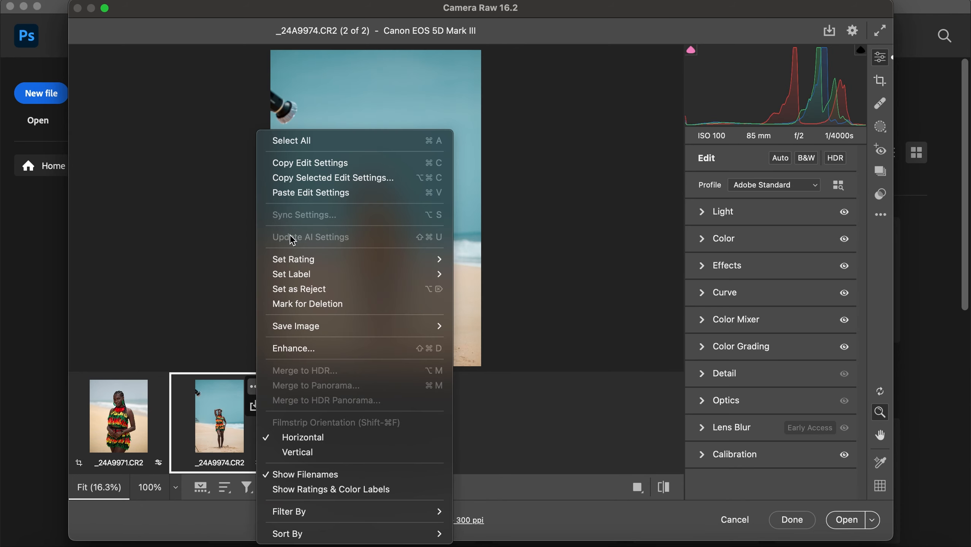
click(305, 164)
click(144, 399)
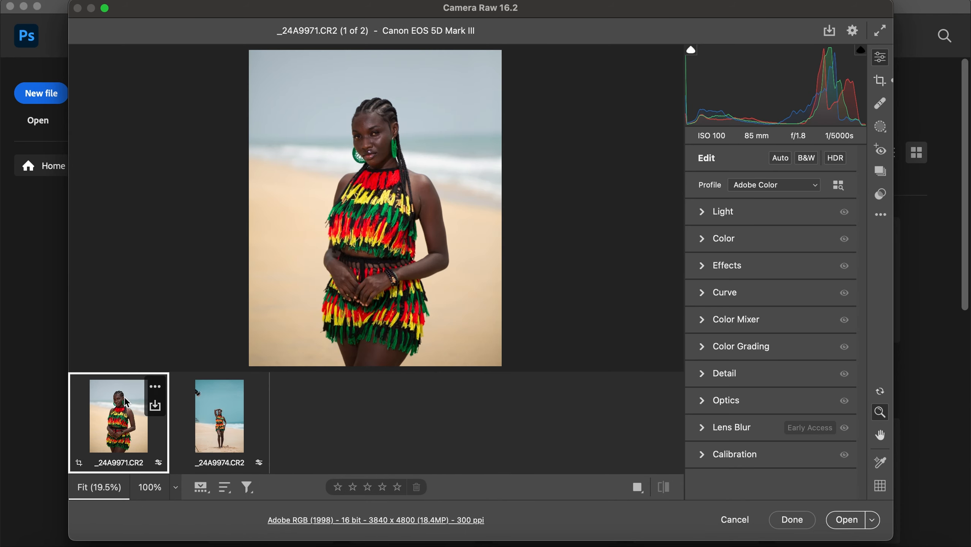
click(154, 386)
click(256, 196)
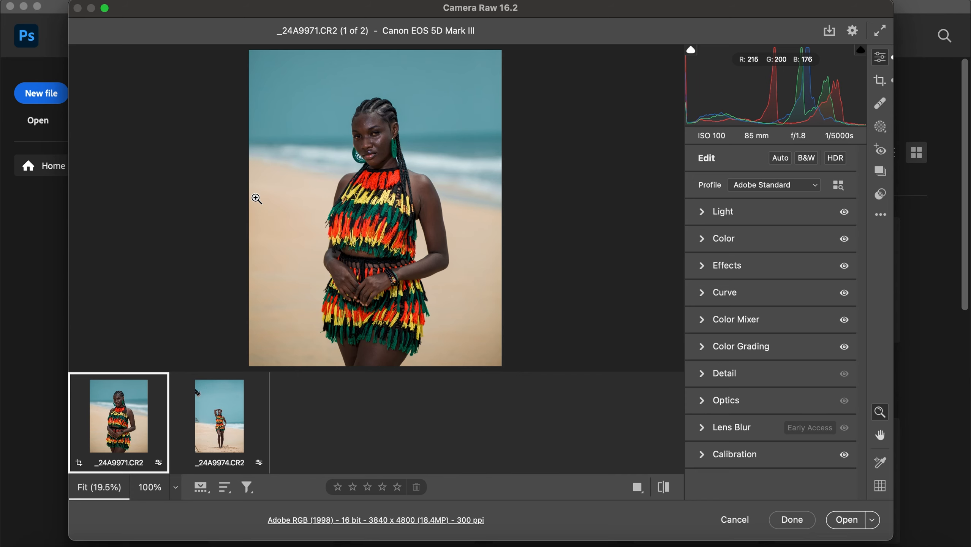
Step: Check the model's face up close in photo _24A9971.CR2 and compare the photo with its default settings
click(378, 154)
click(379, 126)
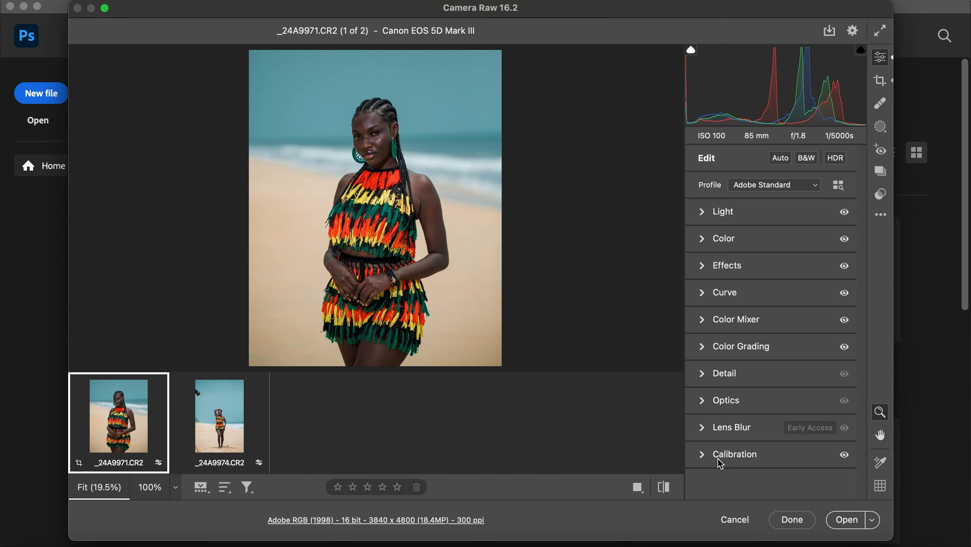
click(666, 490)
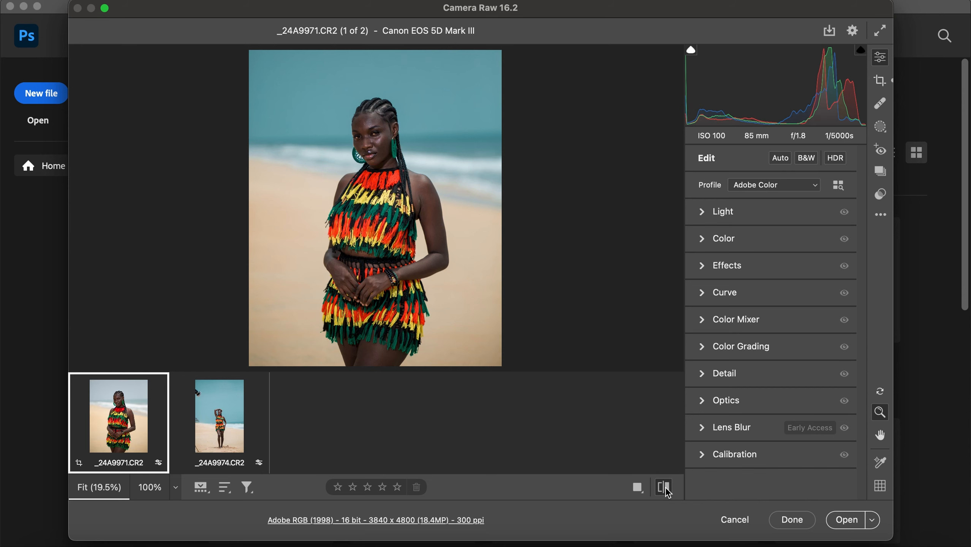
click(666, 490)
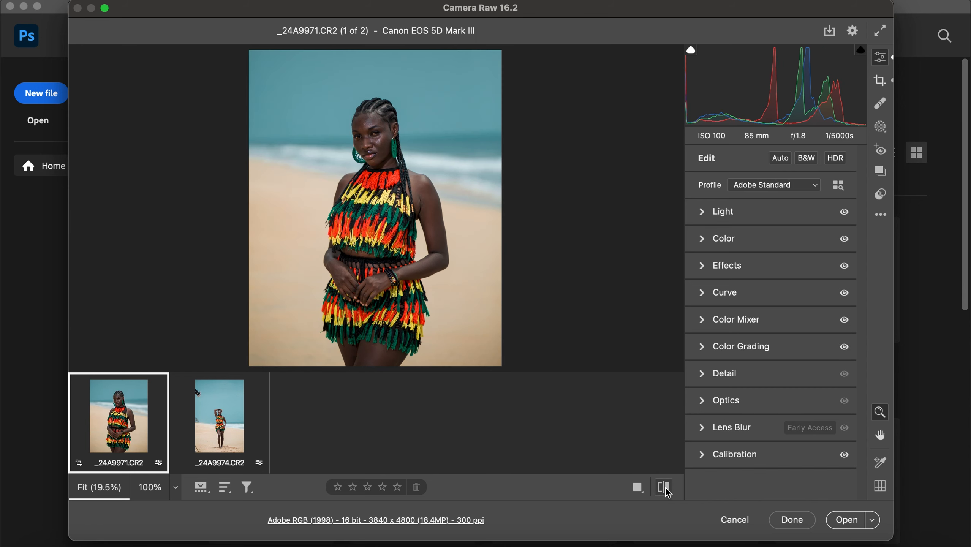
click(666, 490)
click(666, 490)
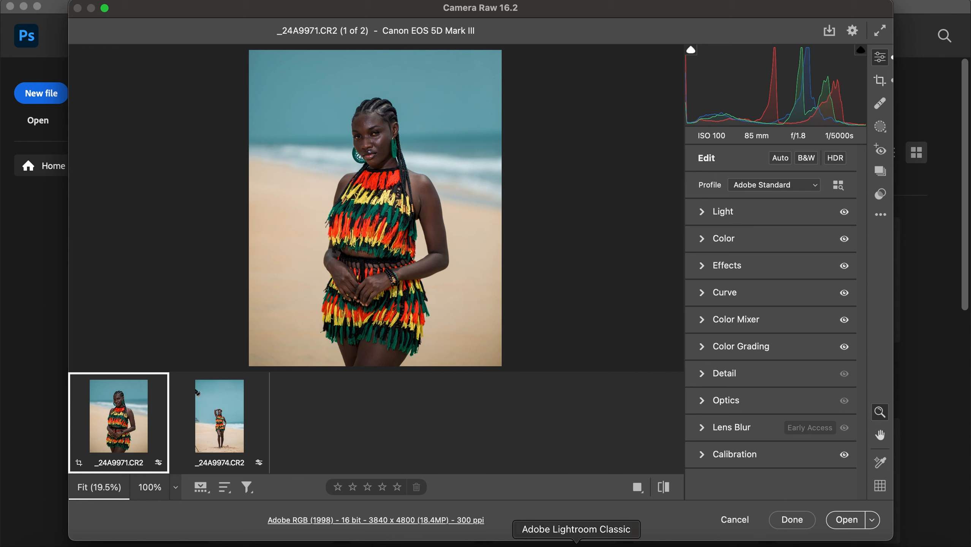
Step: Switch to Lightroom Classic and bring photo _24A9968.CR2 from the Selected folder into the library for import
click(576, 544)
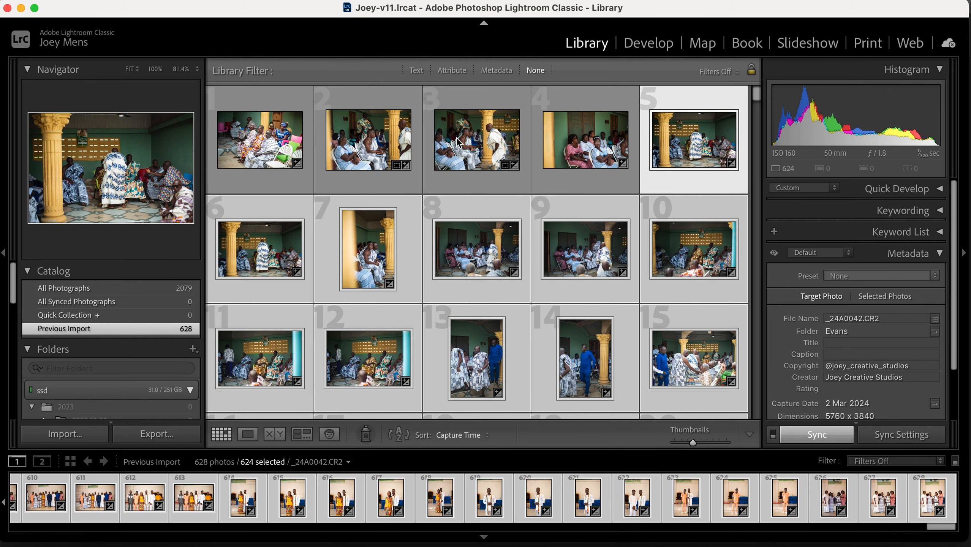
click(32, 542)
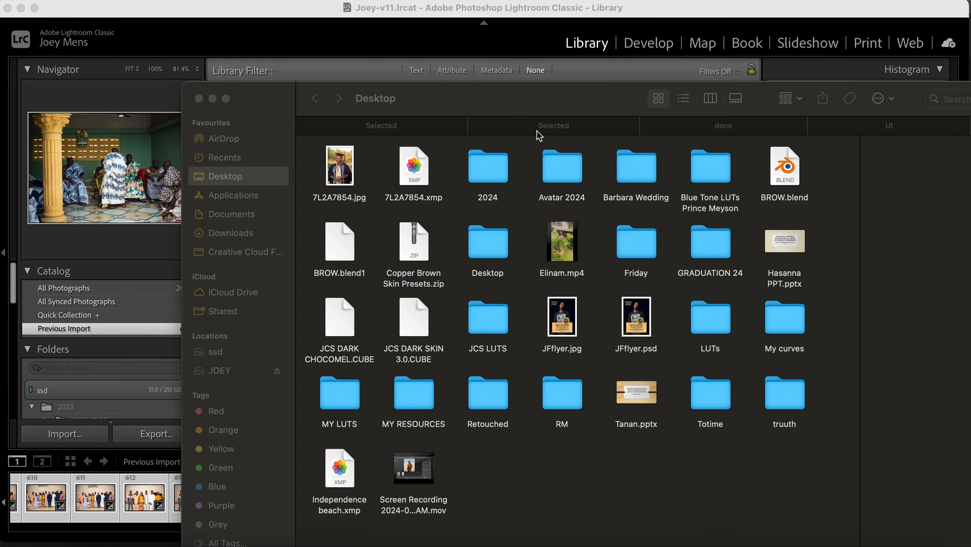
click(537, 132)
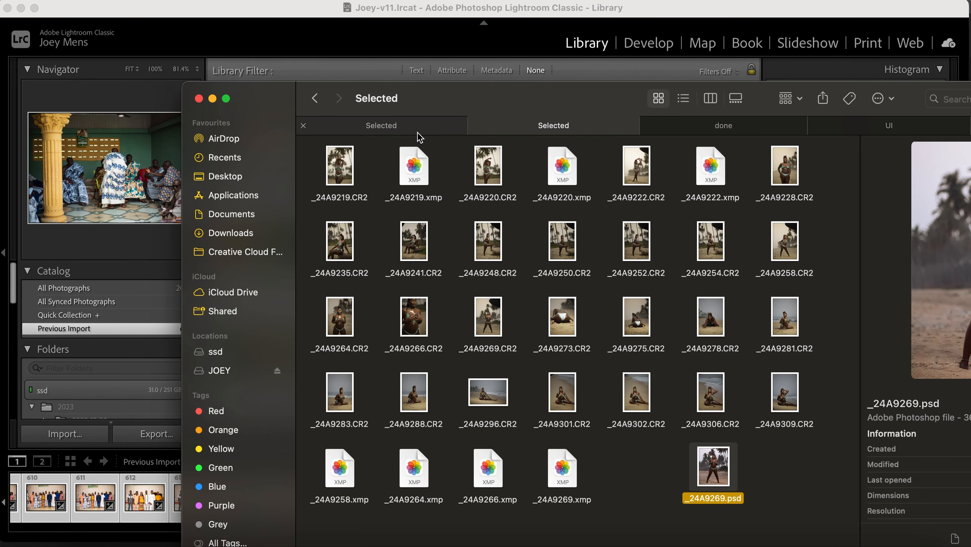
click(423, 124)
drag(444, 104, 739, 148)
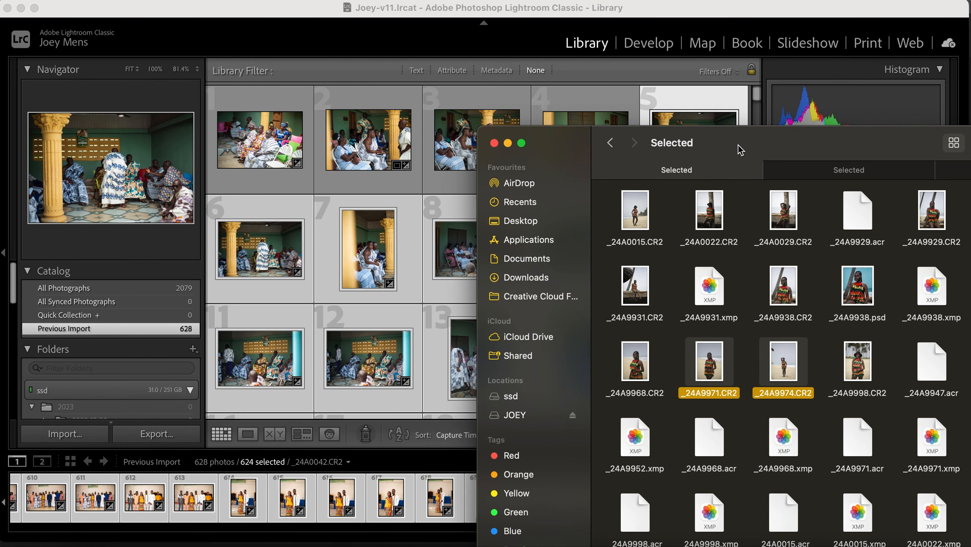
click(739, 426)
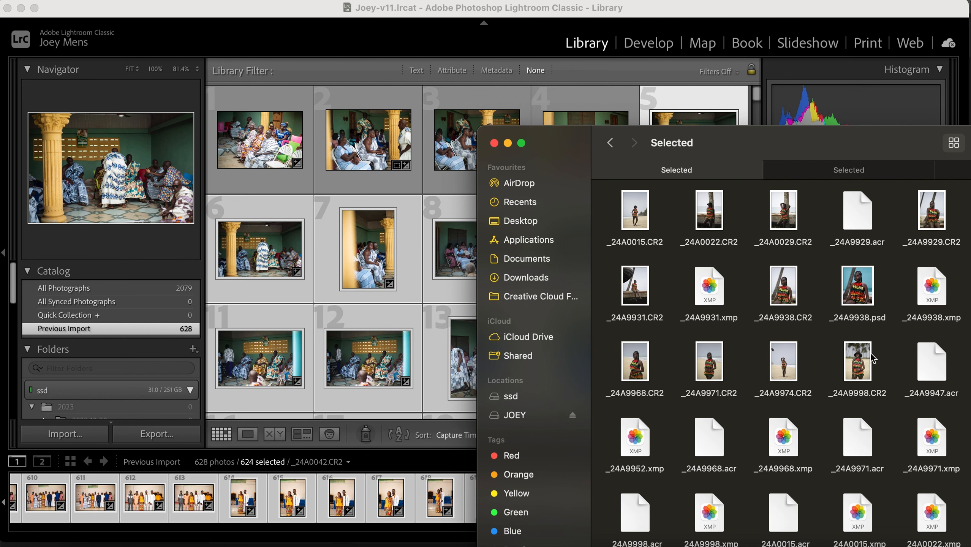
drag(646, 362, 420, 235)
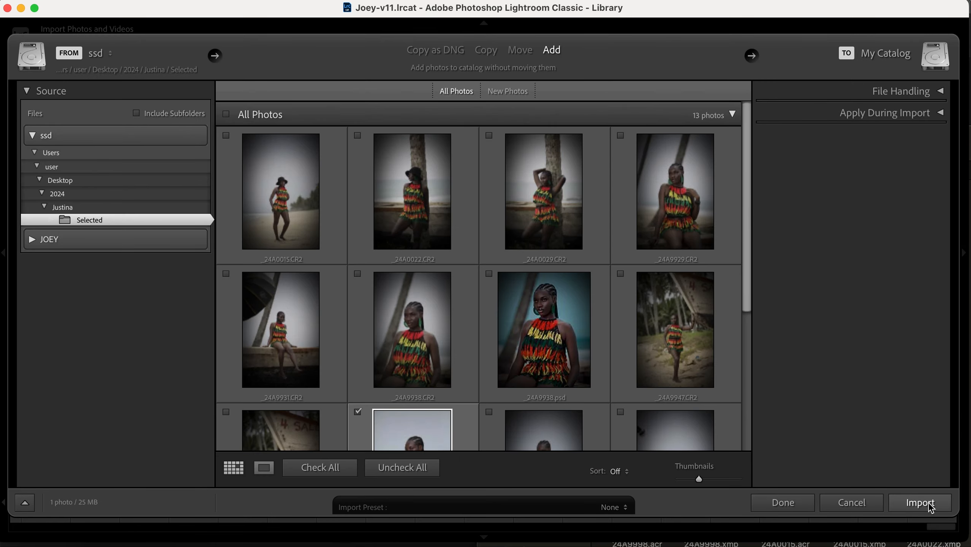
Step: Complete the import of photo _24A9968.CR2 and reset its develop settings
click(931, 508)
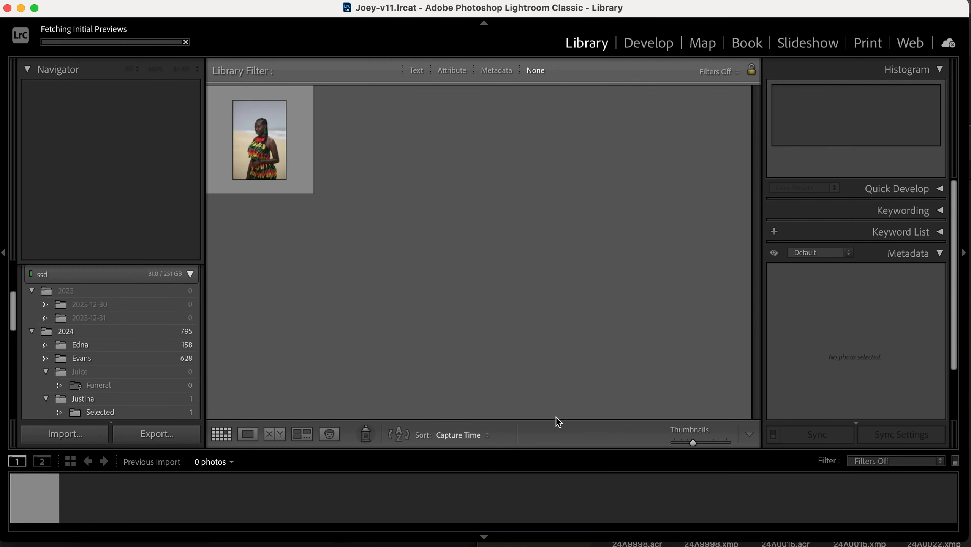
click(660, 47)
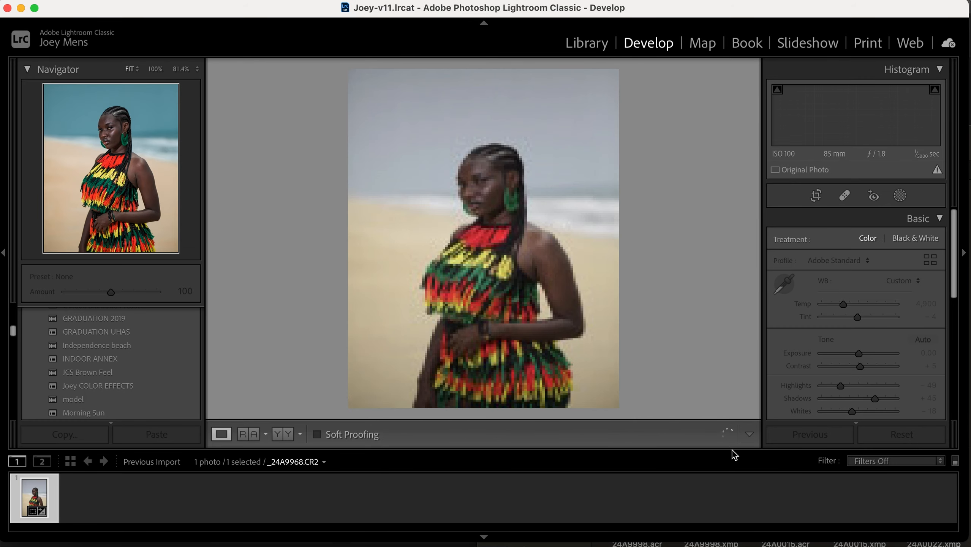
click(884, 439)
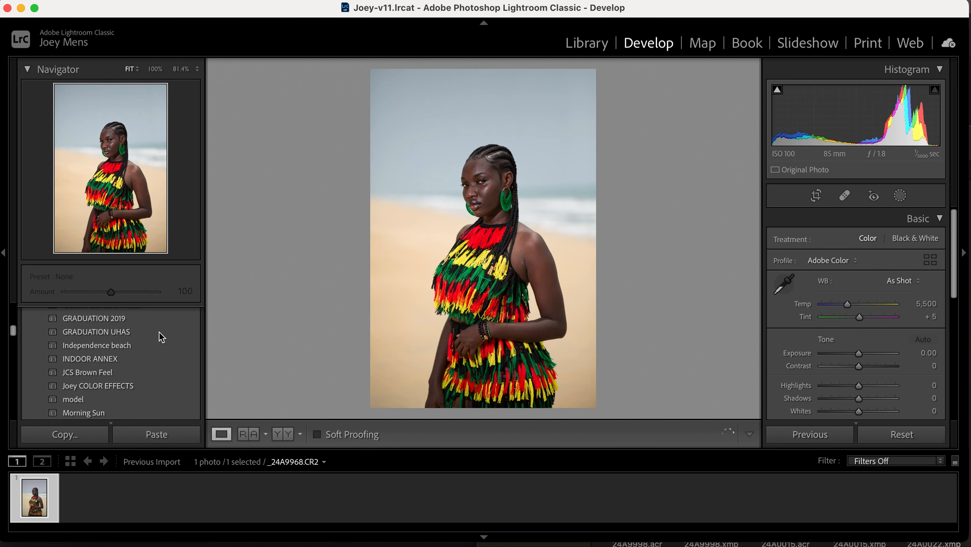
Step: Try to import the preset file Independence beach.xmp from the Desktop into the develop presets
scroll(188, 338, up, 10)
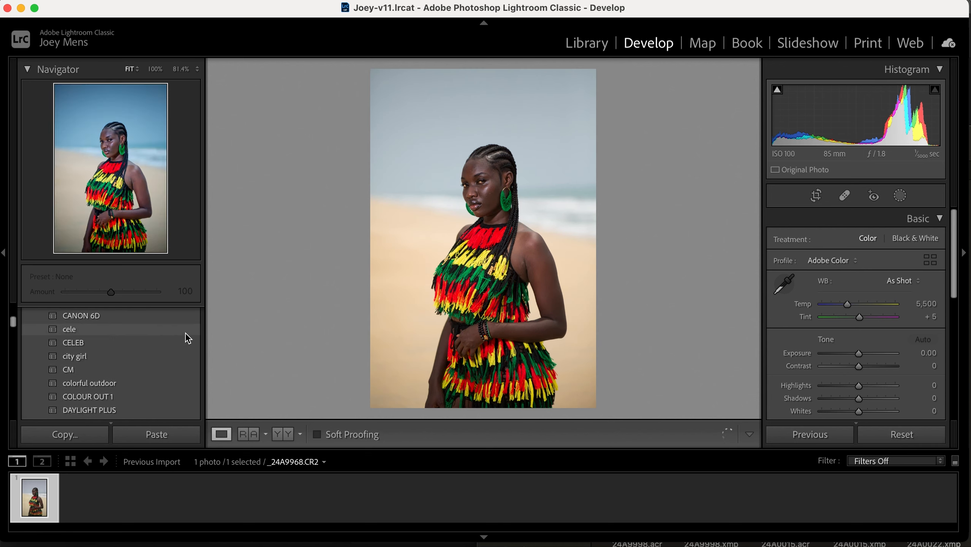
scroll(185, 333, up, 10)
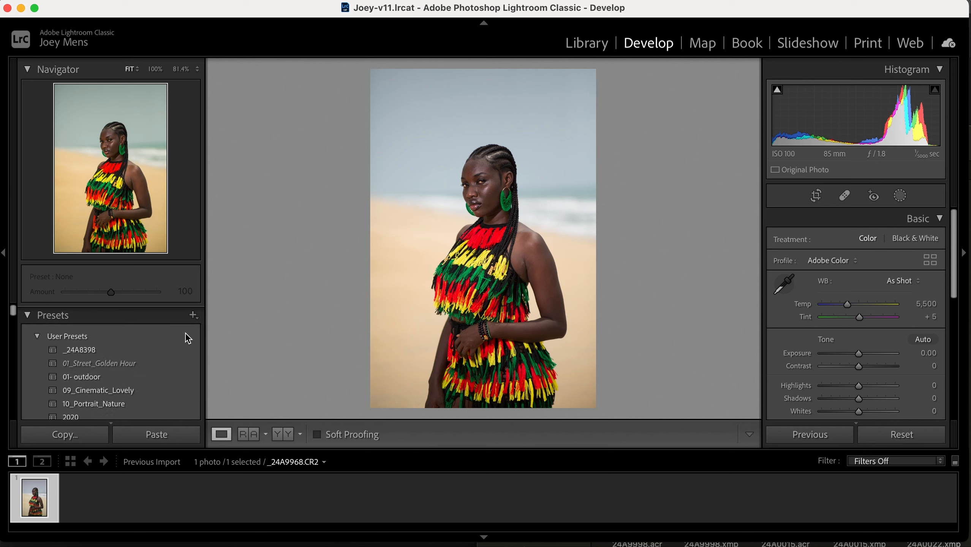
click(192, 314)
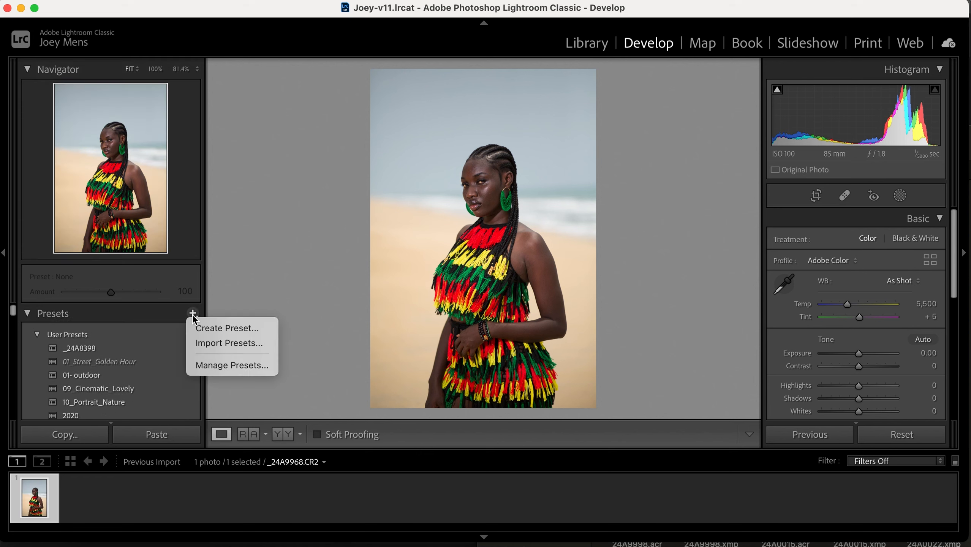
click(226, 344)
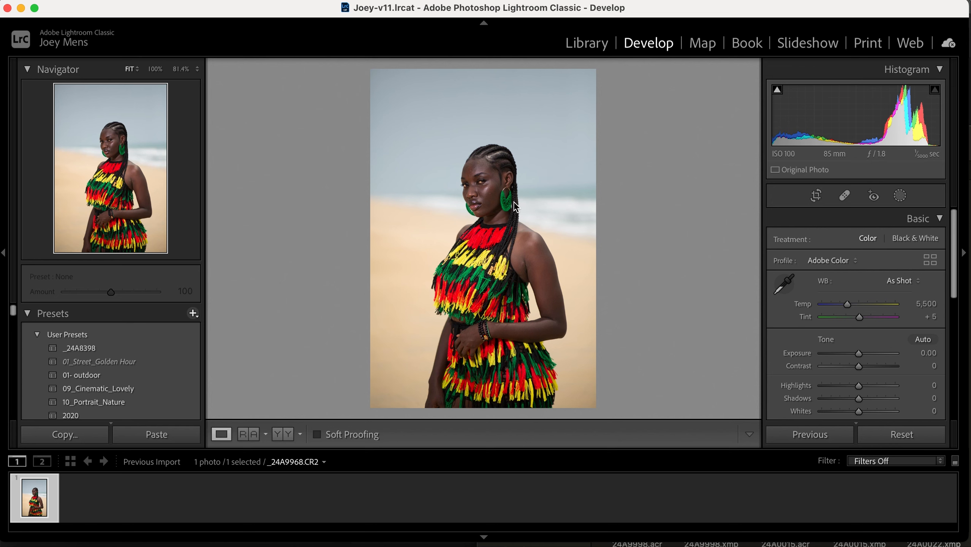
scroll(636, 242, down, 3)
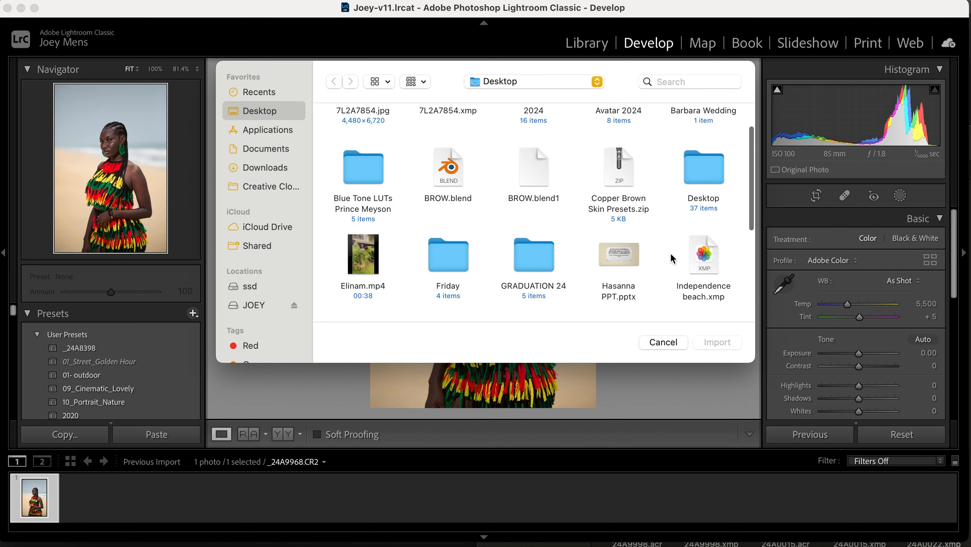
click(702, 263)
click(708, 345)
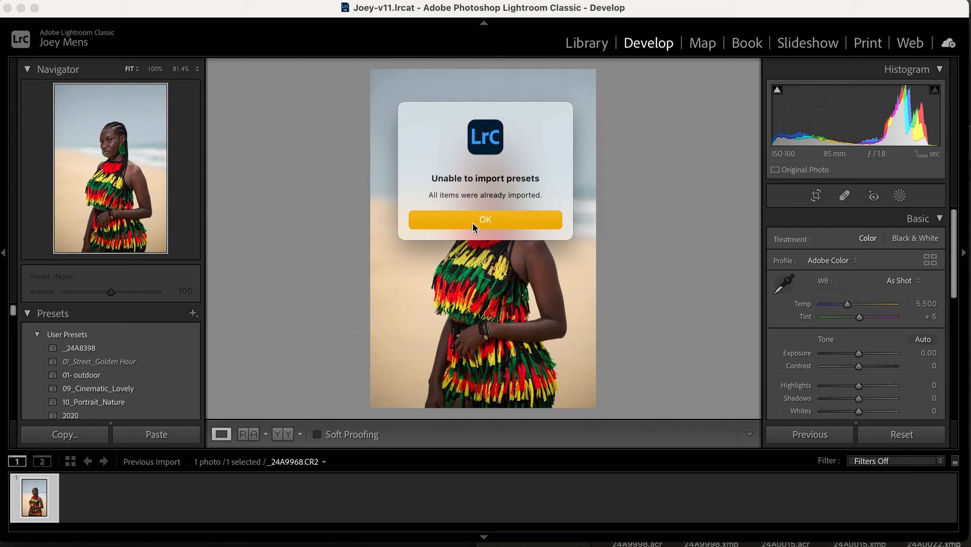
click(475, 228)
Step: Apply the user preset Independence beach to photo _24A9968.CR2
scroll(105, 370, down, 5)
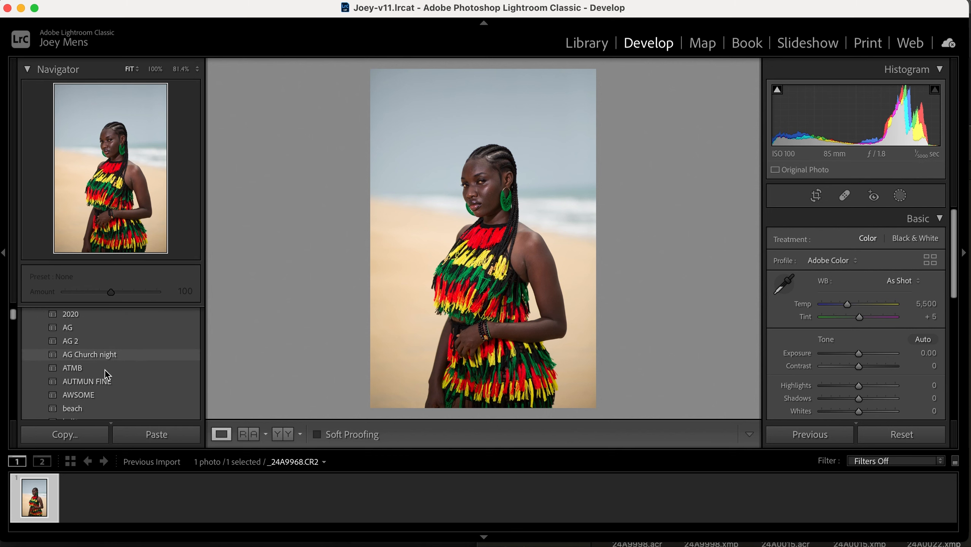
scroll(105, 369, down, 10)
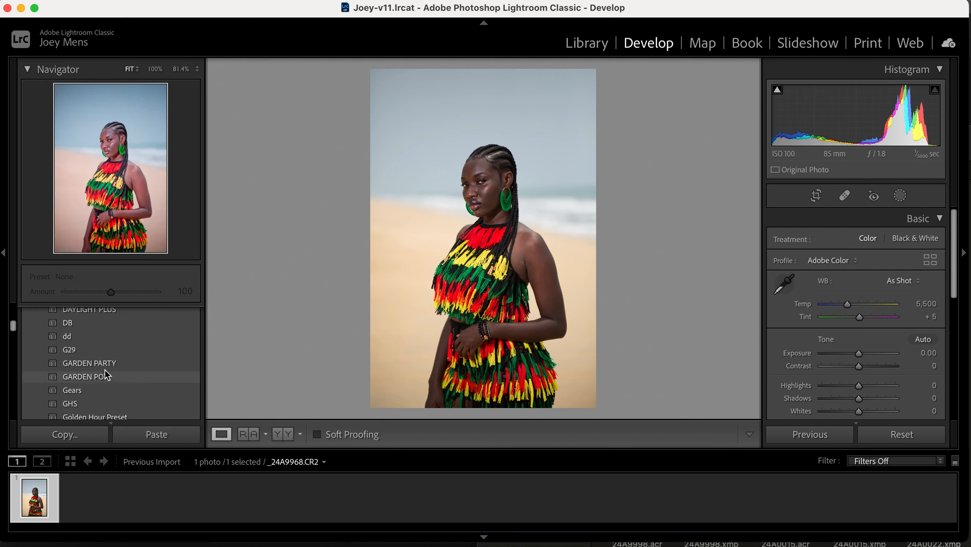
scroll(105, 371, down, 8)
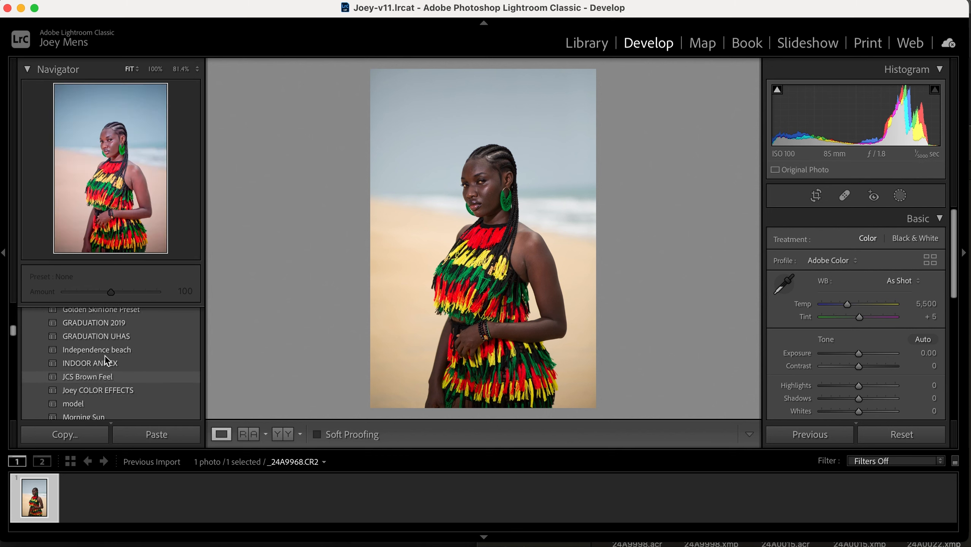
click(103, 353)
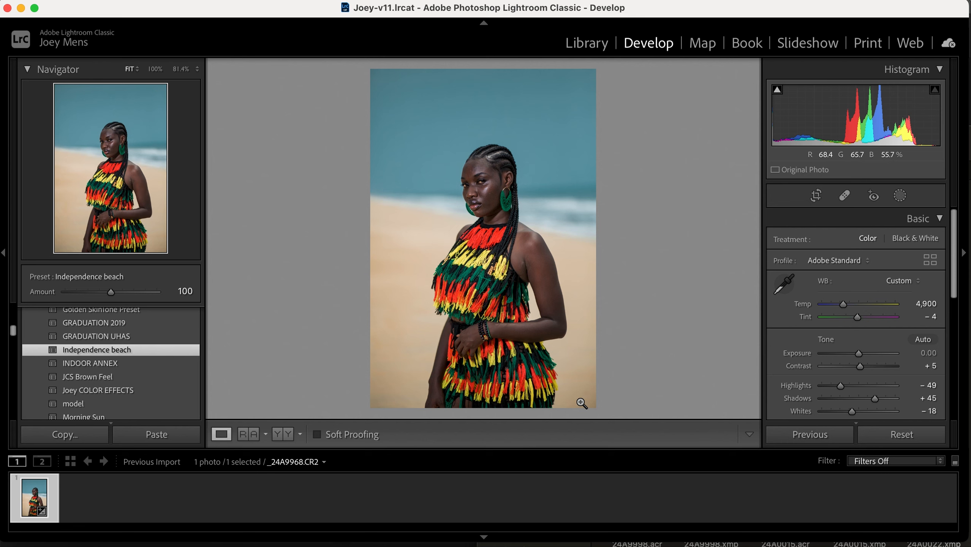
Step: Switch back to Camera Raw in Photoshop and apply the user preset Independence beach to photo _24A9971.CR2
click(622, 538)
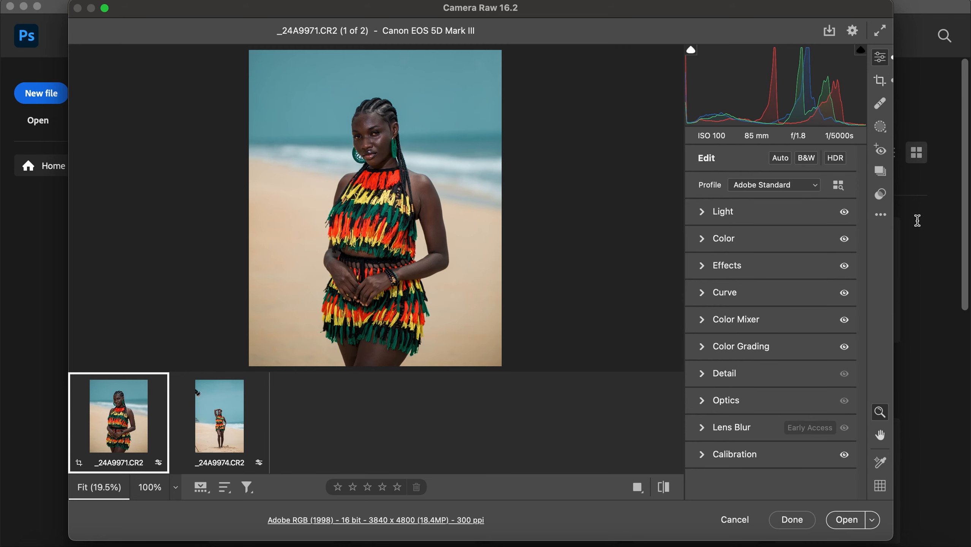
click(880, 193)
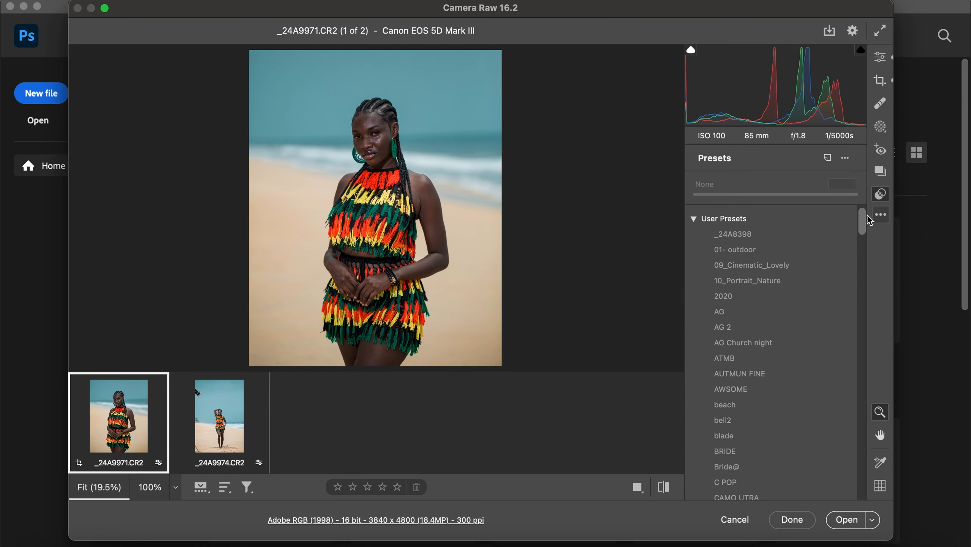
drag(864, 215, 865, 269)
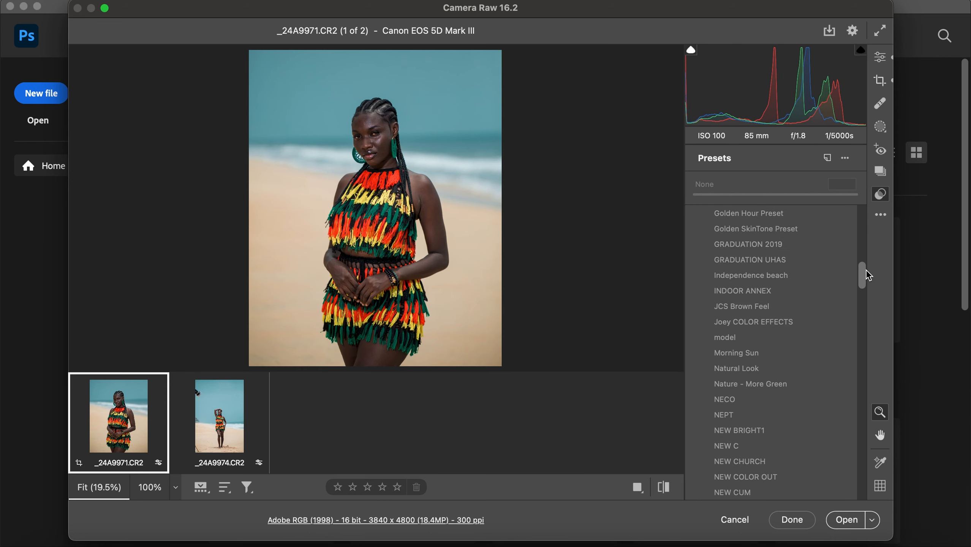
click(743, 274)
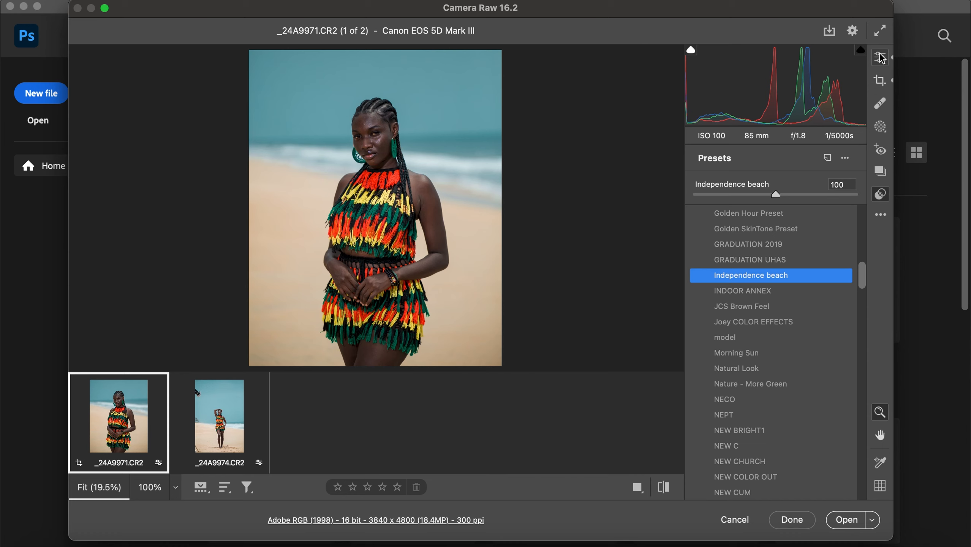
Step: Compare photo _24A9971.CR2 with the Independence beach preset against its default settings
click(666, 486)
click(667, 486)
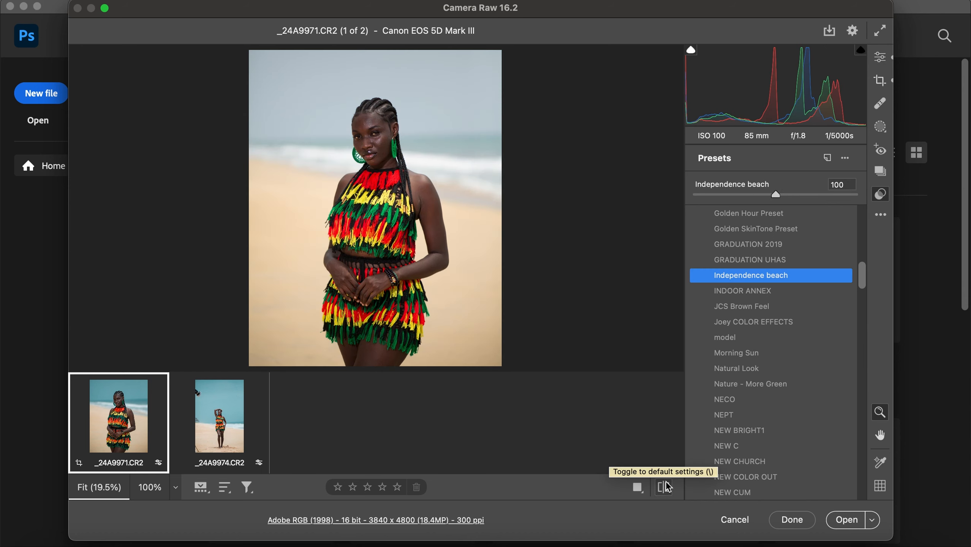